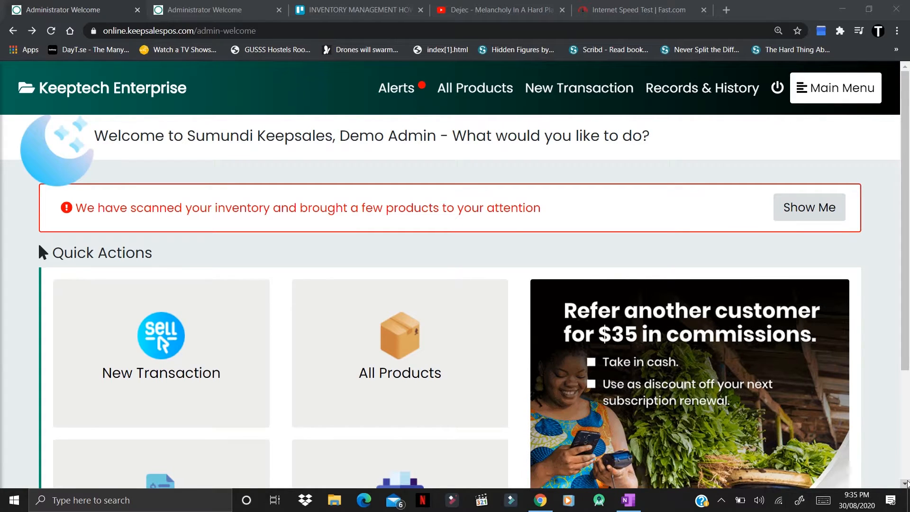
Step: Open the stock transfers history for the Keeptech Enterprise, Lapaz store
{"action": "scroll", "coordinate": [906, 484], "scroll_direction": "down", "scroll_amount": 1}
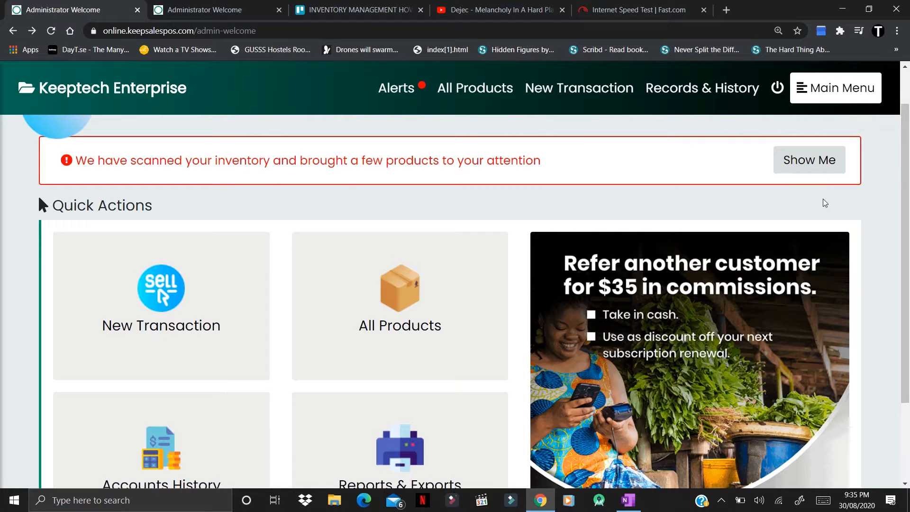
{"action": "left_click", "coordinate": [906, 68]}
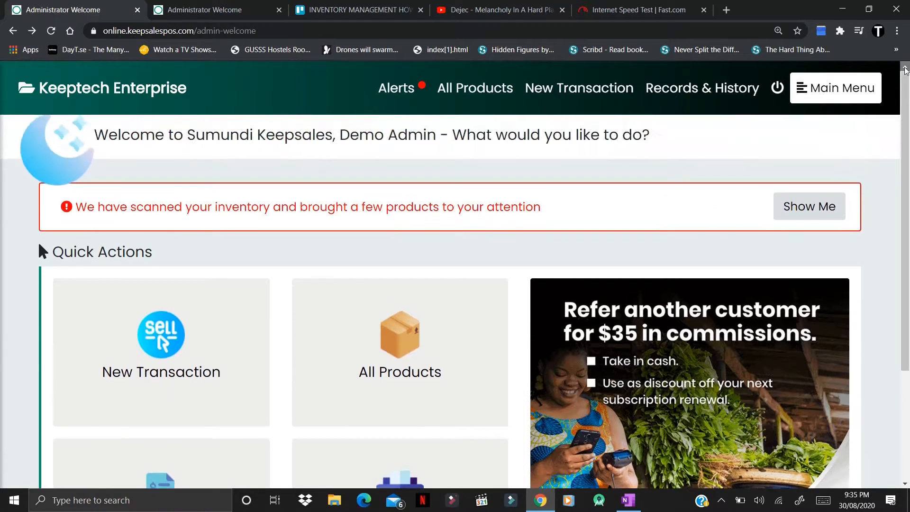
{"action": "left_click", "coordinate": [818, 96]}
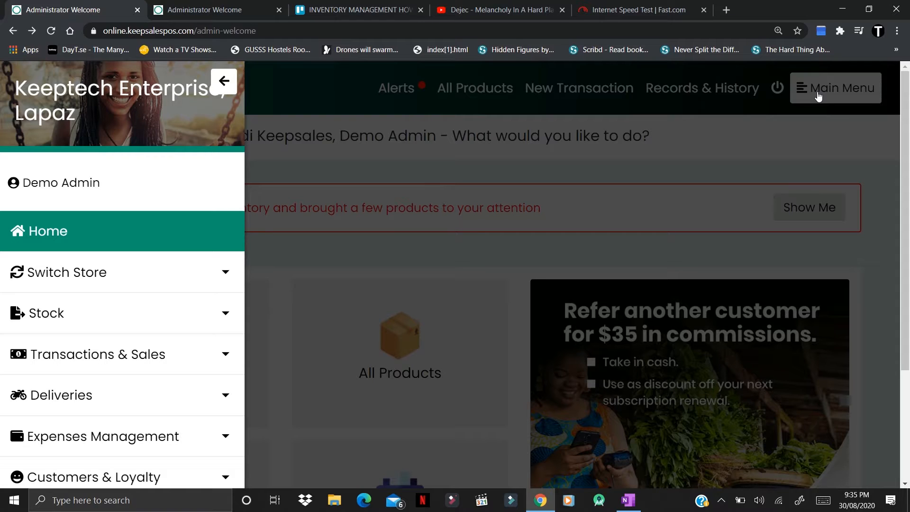
{"action": "left_click", "coordinate": [139, 325]}
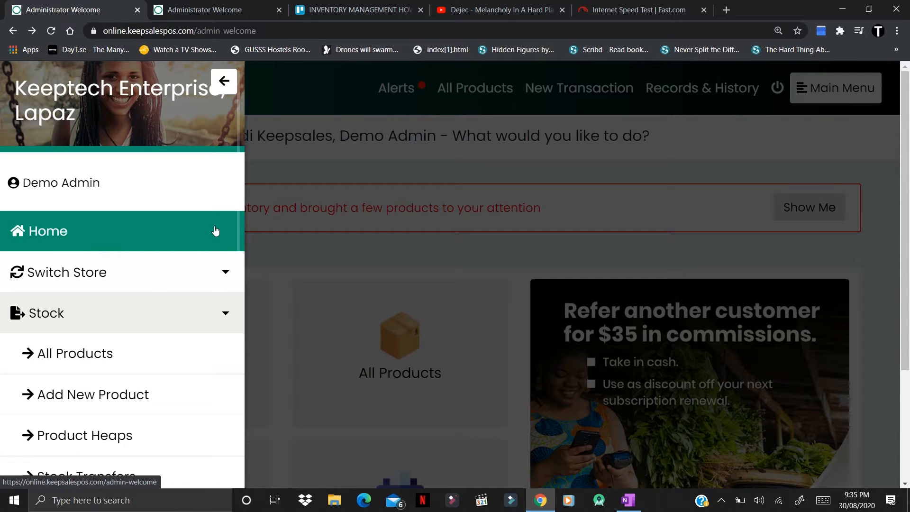
{"action": "left_click_drag", "start_coordinate": [239, 210], "coordinate": [248, 290]}
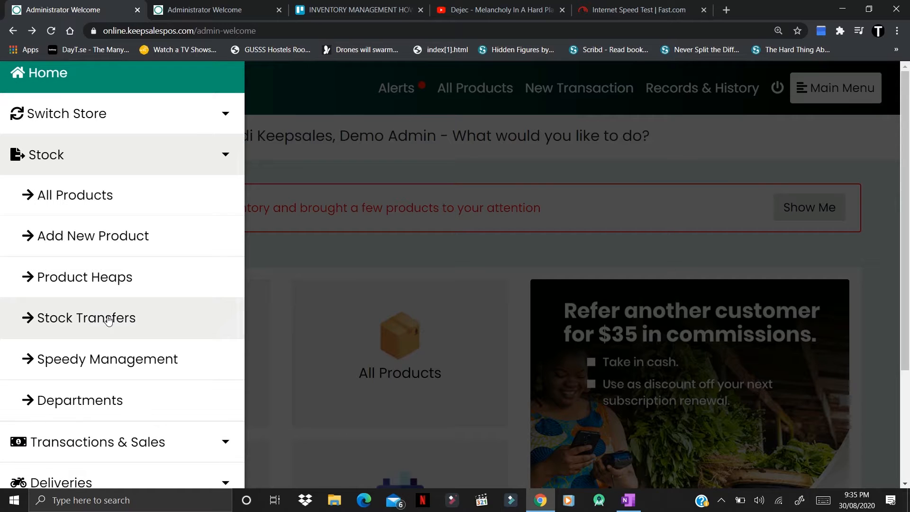
{"action": "left_click", "coordinate": [139, 326]}
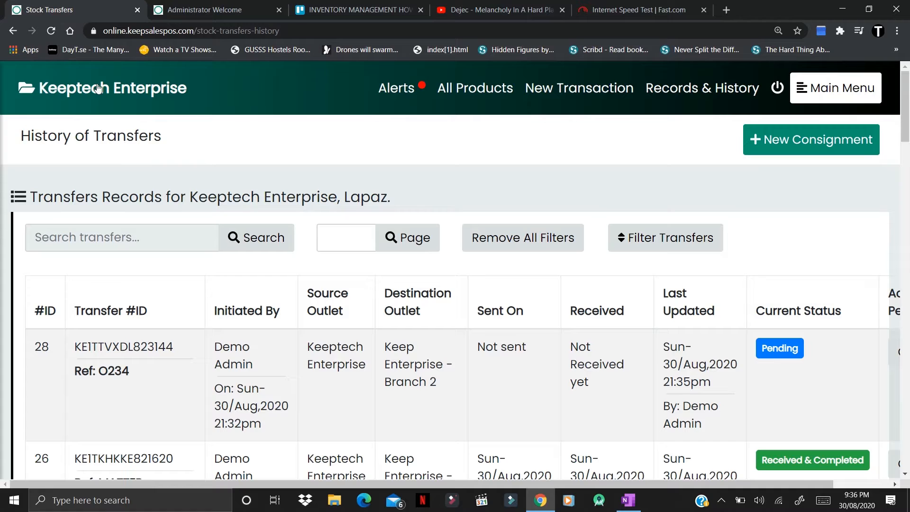
Step: Check the Keep Enterprise - Branch 2 store's home page, and return to Keeptech Enterprise's transfers history
{"action": "left_click", "coordinate": [208, 12]}
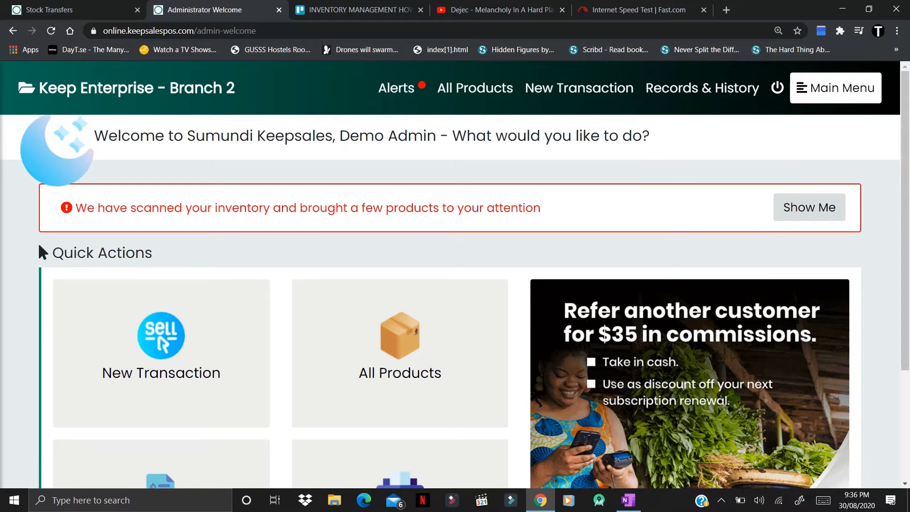
{"action": "key", "text": "alt+Tab"}
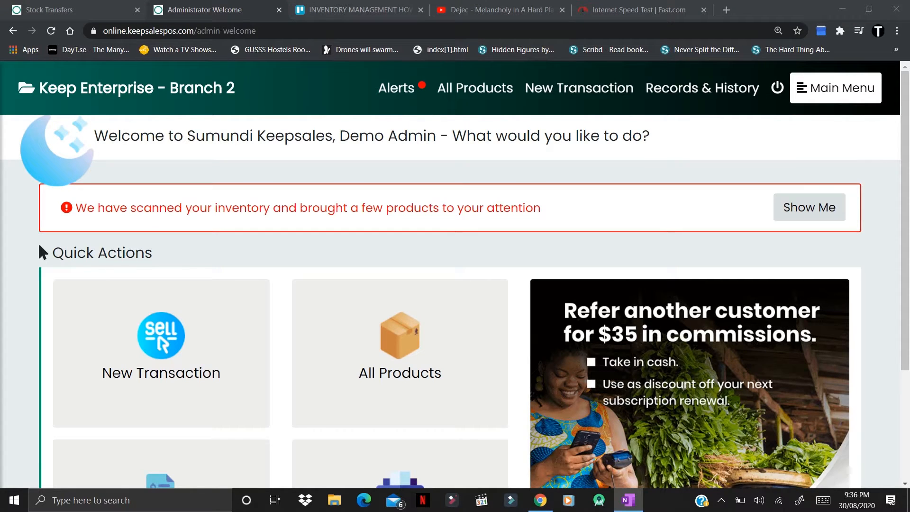
{"action": "left_click", "coordinate": [77, 6]}
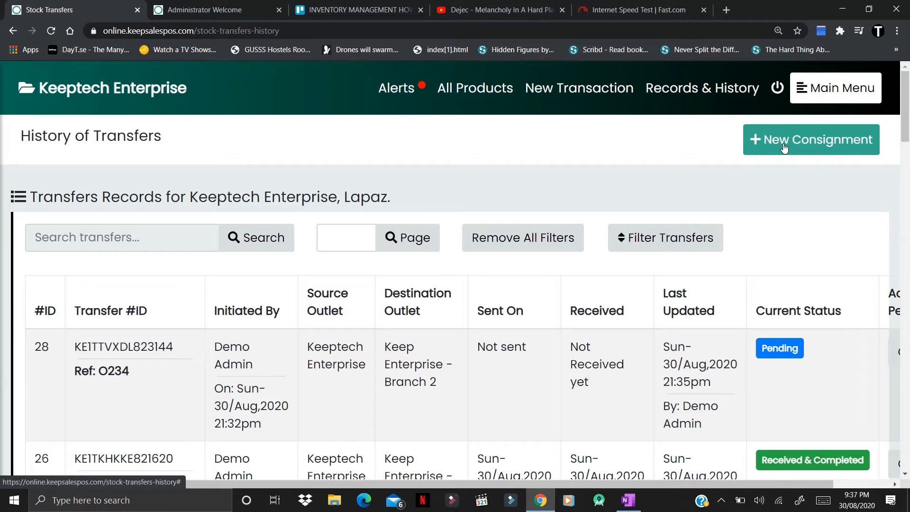
Step: Create a new transfer consignment with reference "auggoods" and destination Keep Enterprise - Branch 2, Achimota, and open it for editing
{"action": "left_click", "coordinate": [818, 151]}
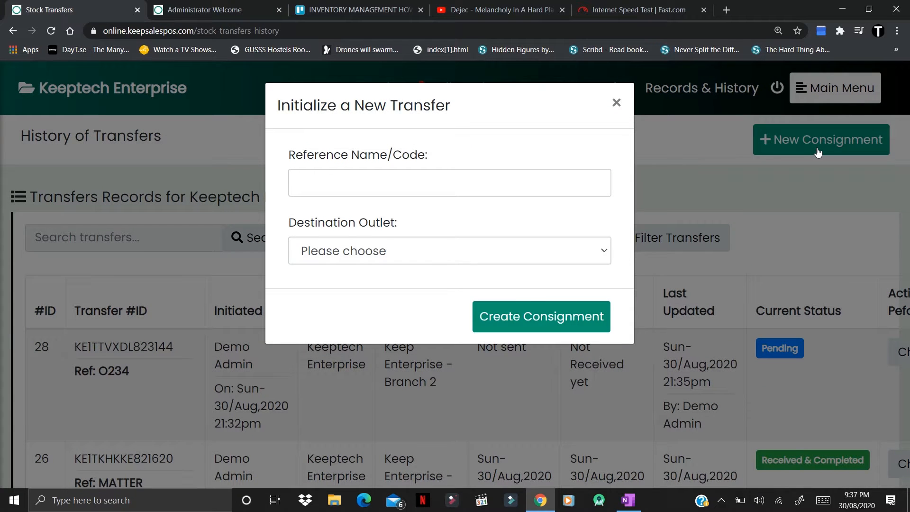
{"action": "left_click", "coordinate": [373, 188]}
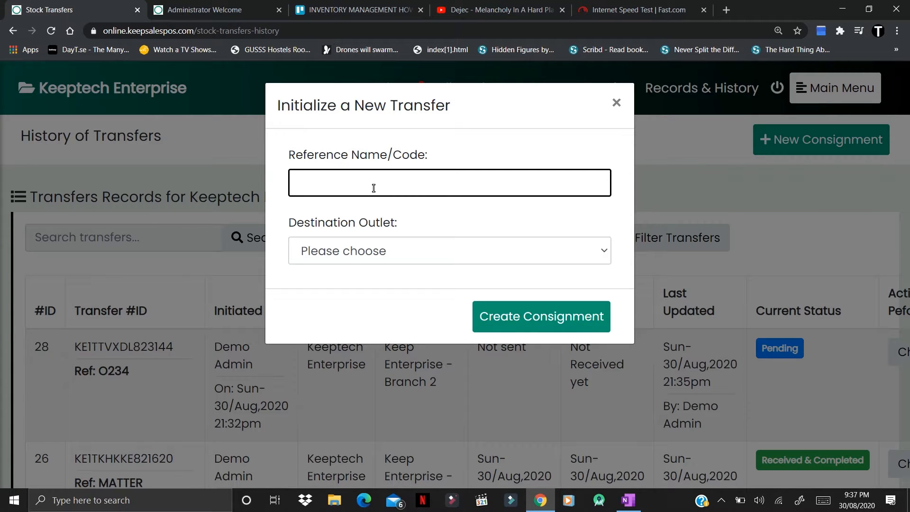
{"action": "left_click", "coordinate": [374, 188]}
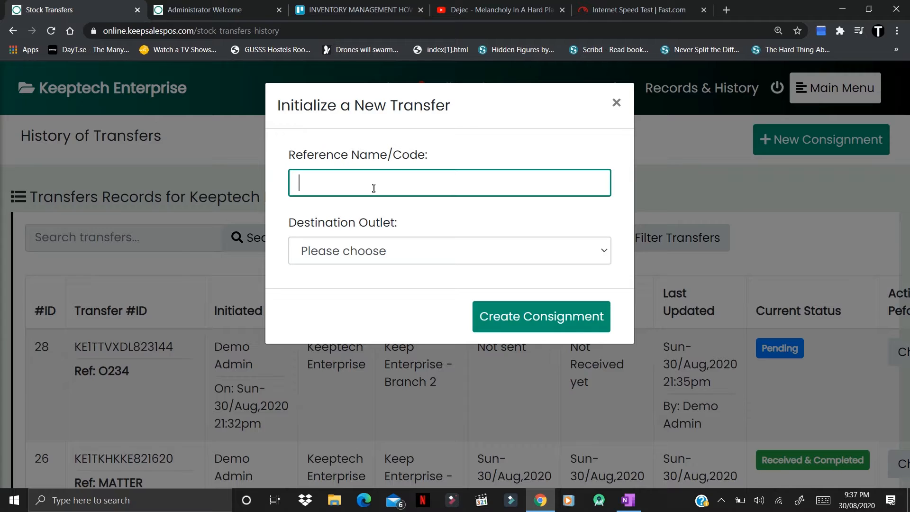
{"action": "type", "text": "auggoods"}
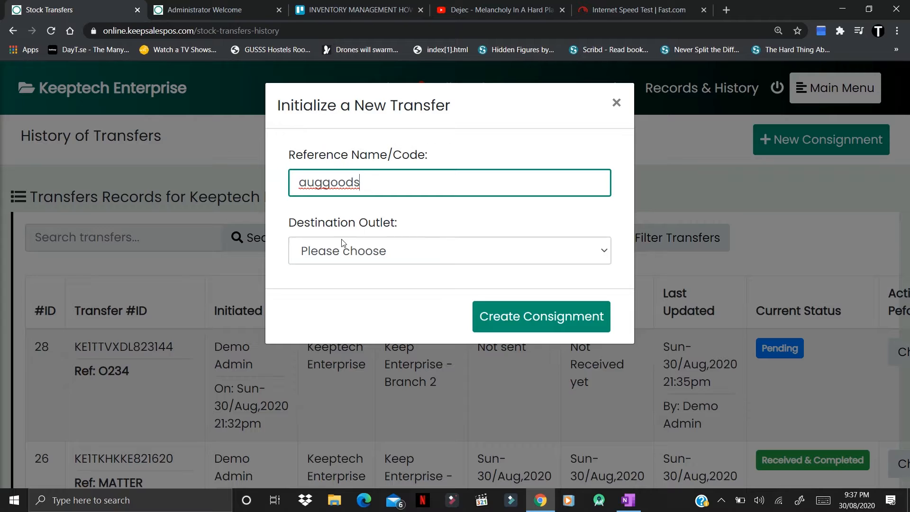
{"action": "left_click", "coordinate": [441, 255]}
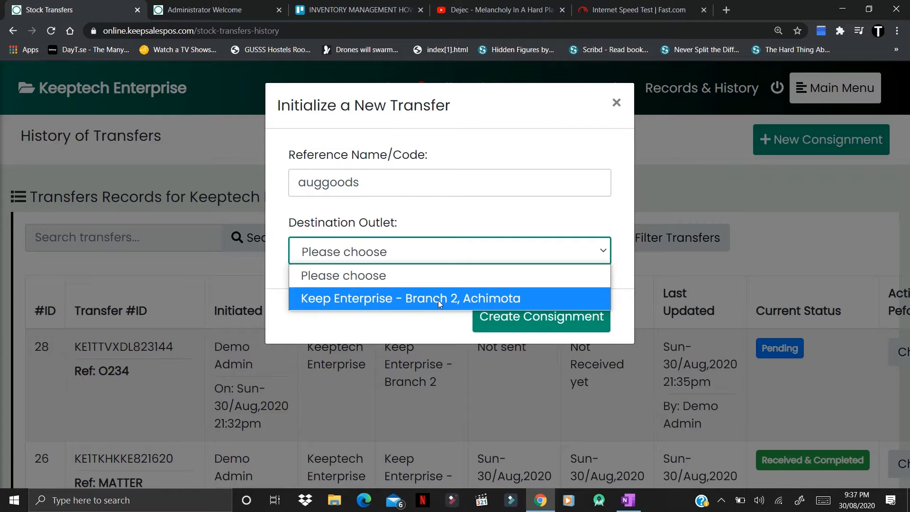
{"action": "left_click", "coordinate": [466, 298]}
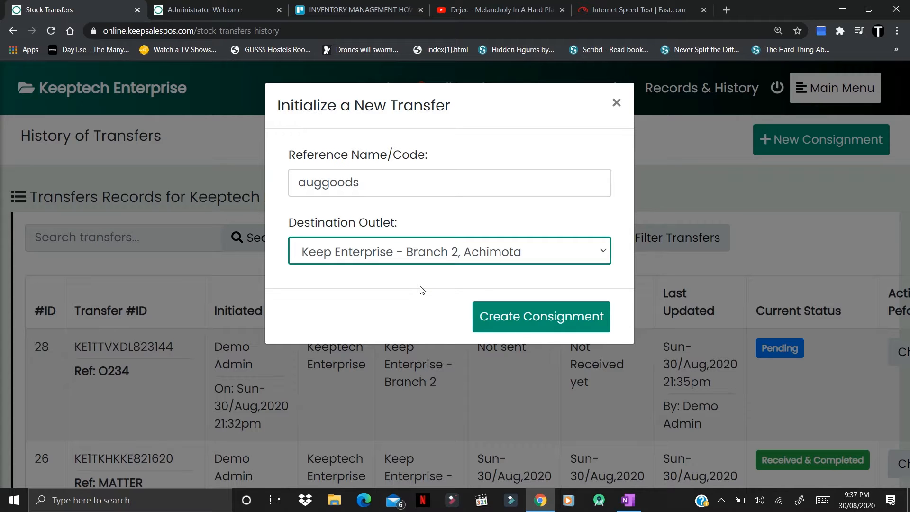
{"action": "left_click", "coordinate": [551, 320]}
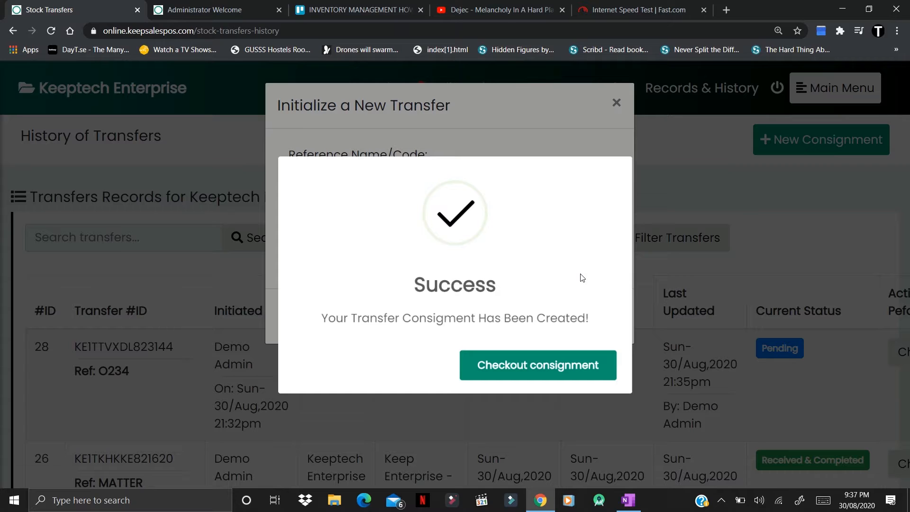
{"action": "left_click", "coordinate": [569, 372]}
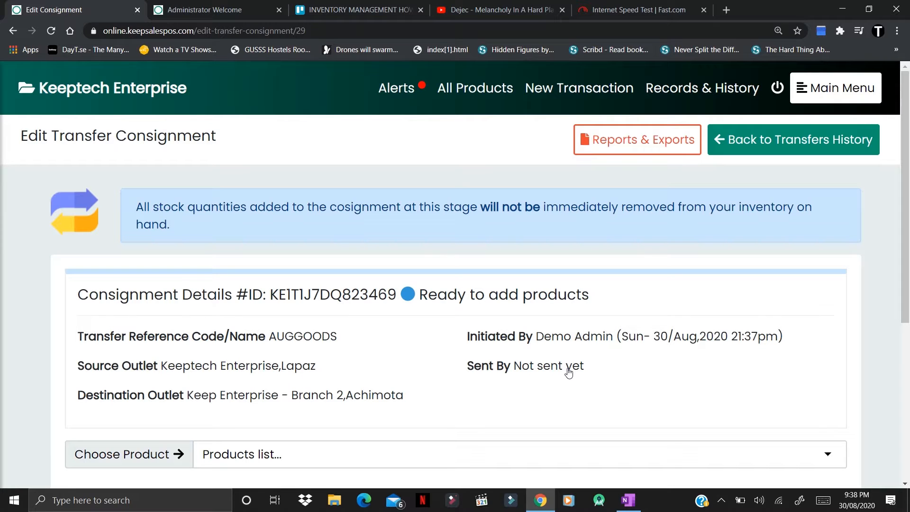
Step: Examine the edit consignment page: the stock notice, the reference, source and destination details, and the product entry fields
{"action": "scroll", "coordinate": [569, 372], "scroll_direction": "down", "scroll_amount": 4}
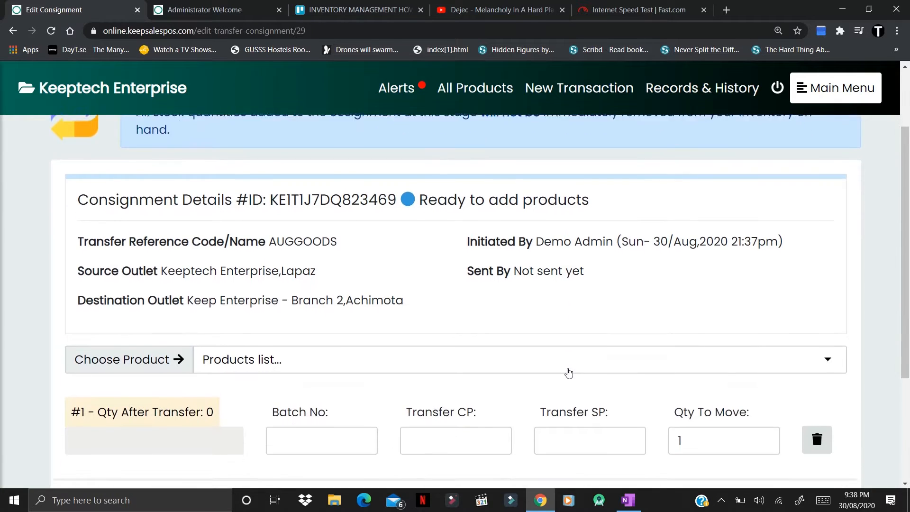
{"action": "scroll", "coordinate": [569, 372], "scroll_direction": "down", "scroll_amount": 3}
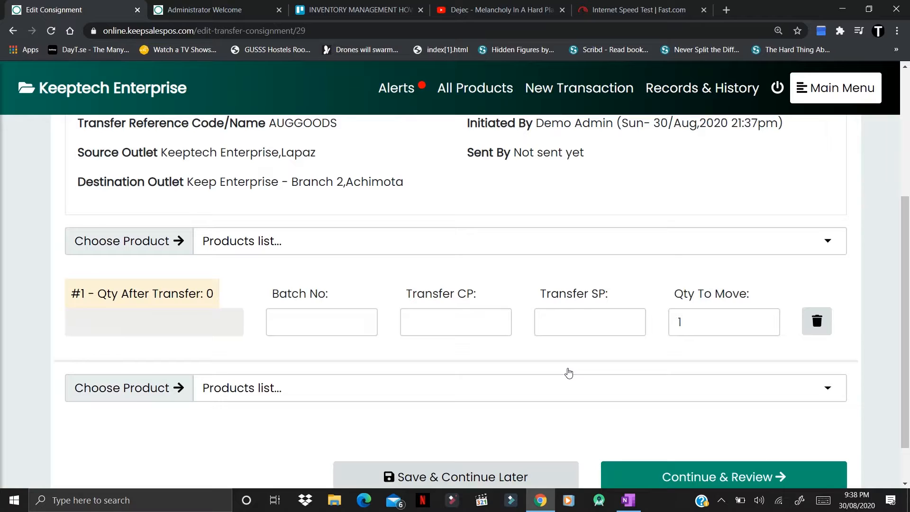
{"action": "scroll", "coordinate": [569, 372], "scroll_direction": "up", "scroll_amount": 4}
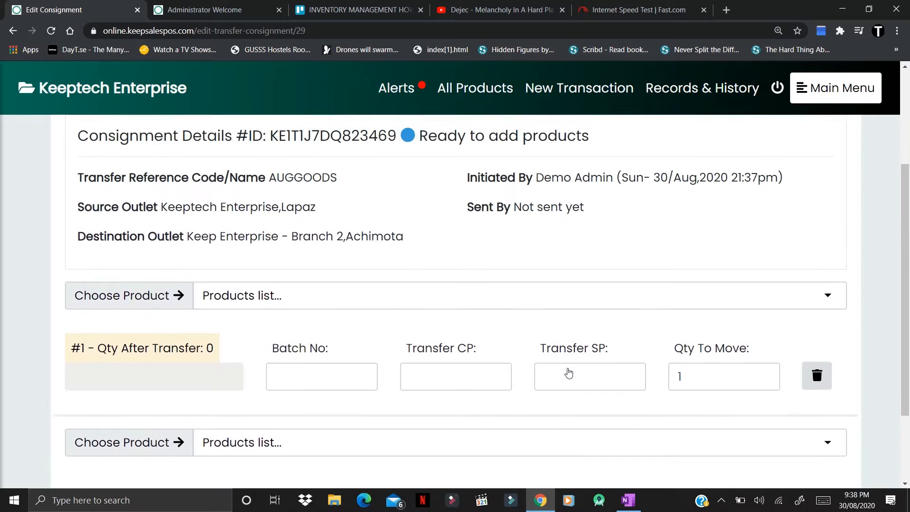
{"action": "scroll", "coordinate": [569, 373], "scroll_direction": "down", "scroll_amount": 3}
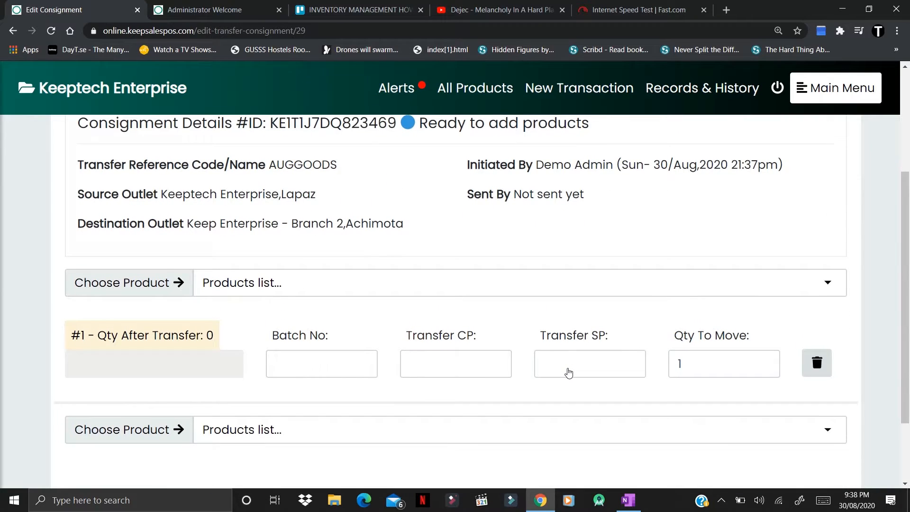
{"action": "scroll", "coordinate": [569, 373], "scroll_direction": "down", "scroll_amount": 1}
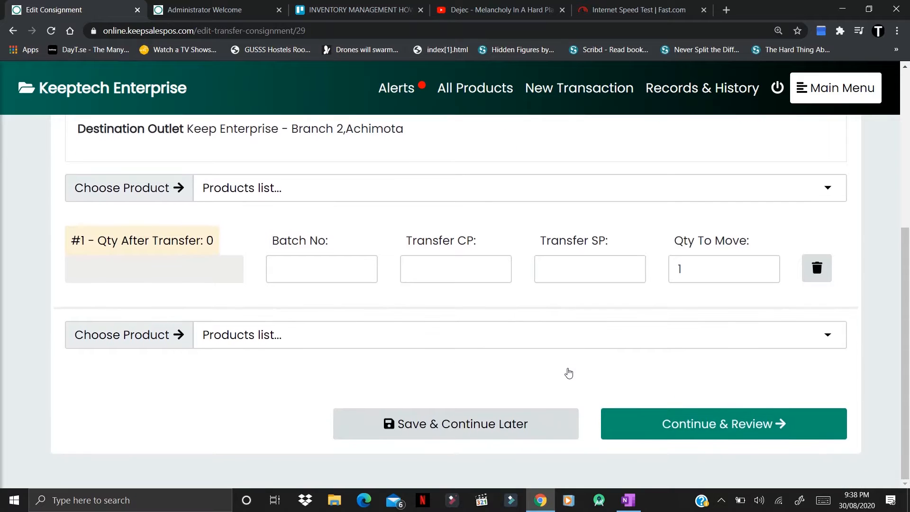
{"action": "scroll", "coordinate": [569, 373], "scroll_direction": "up", "scroll_amount": 4}
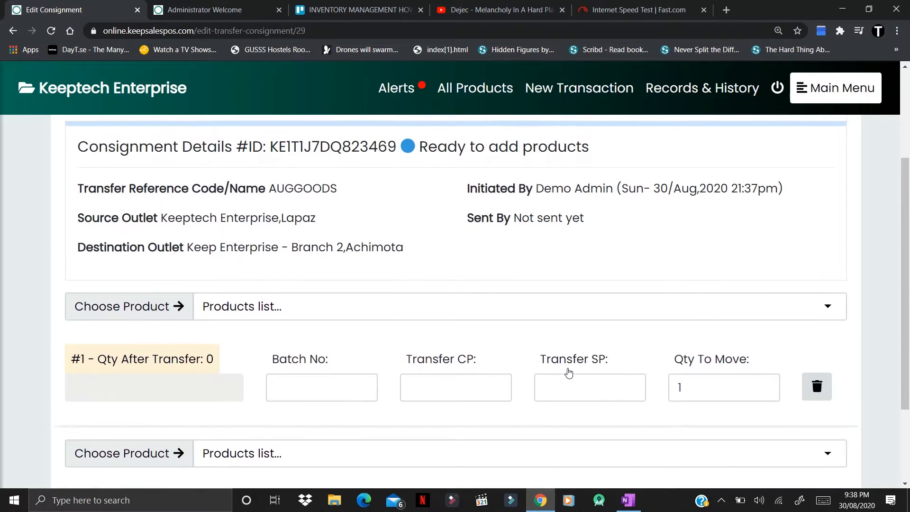
{"action": "scroll", "coordinate": [569, 373], "scroll_direction": "up", "scroll_amount": 1}
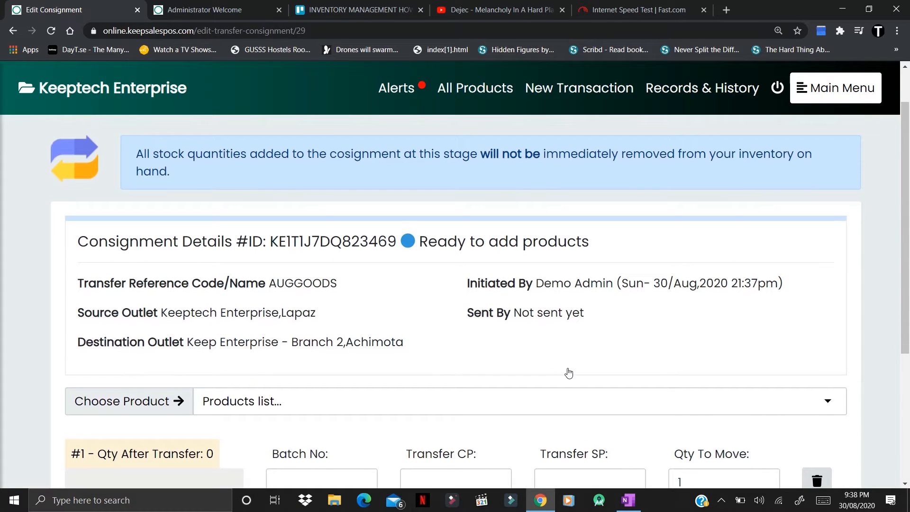
{"action": "scroll", "coordinate": [569, 373], "scroll_direction": "down", "scroll_amount": 1}
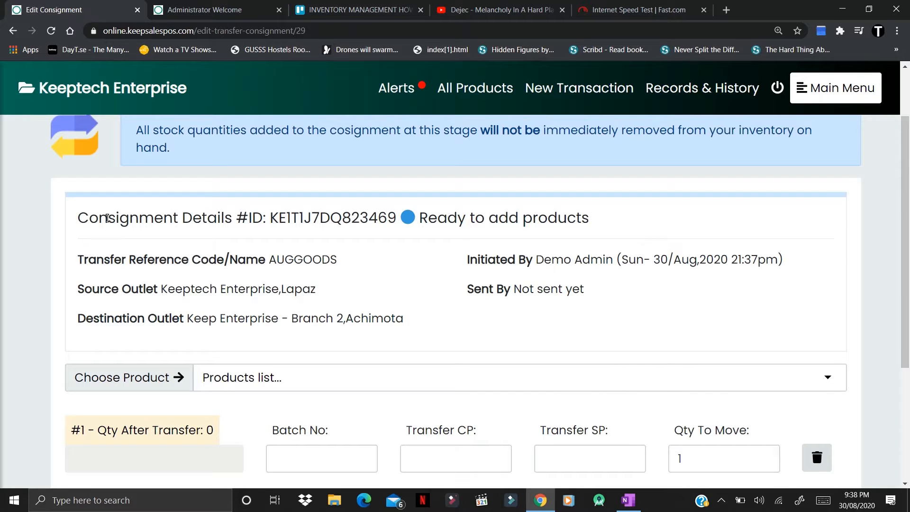
{"action": "scroll", "coordinate": [141, 240], "scroll_direction": "up", "scroll_amount": 1}
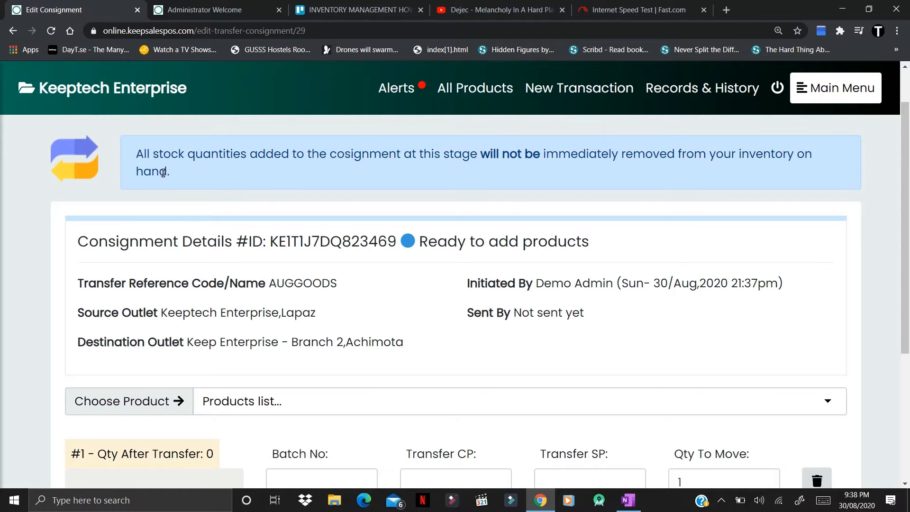
{"action": "scroll", "coordinate": [141, 244], "scroll_direction": "down", "scroll_amount": 1}
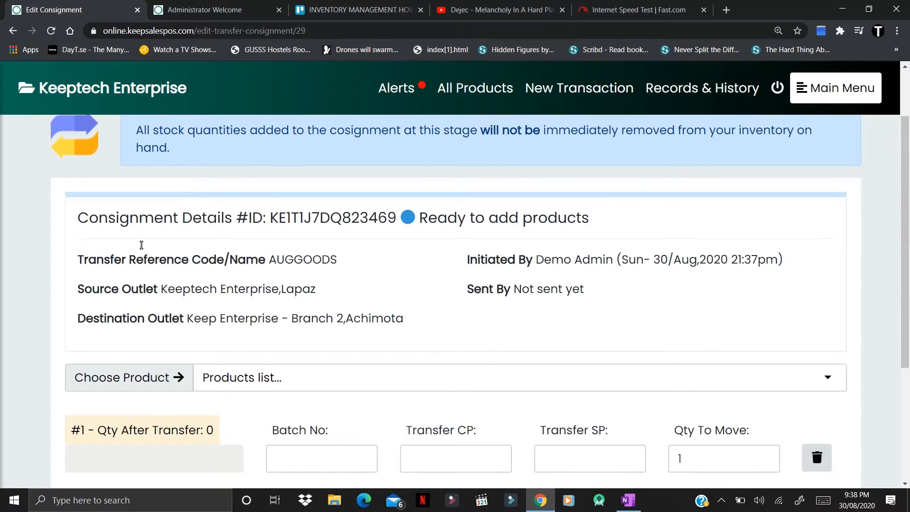
{"action": "scroll", "coordinate": [141, 245], "scroll_direction": "up", "scroll_amount": 1}
{"action": "scroll", "coordinate": [142, 245], "scroll_direction": "down", "scroll_amount": 1}
{"action": "scroll", "coordinate": [141, 244], "scroll_direction": "down", "scroll_amount": 1}
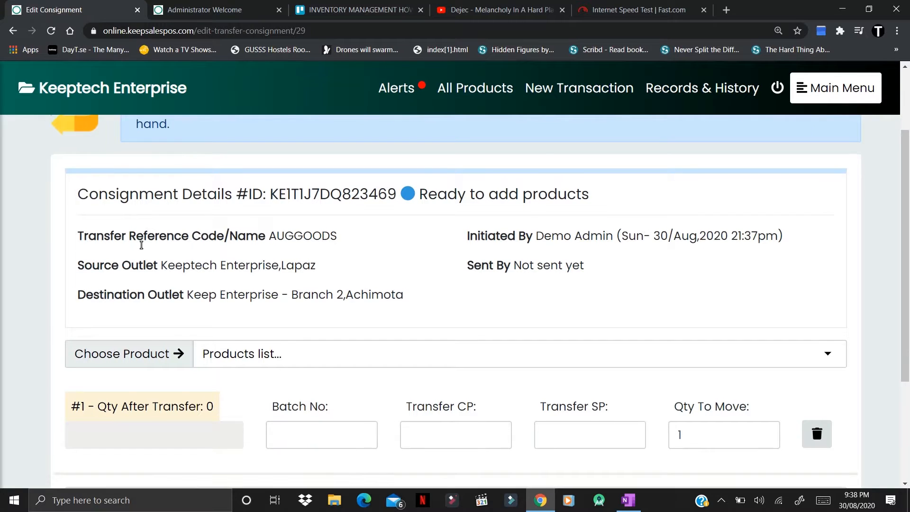
{"action": "scroll", "coordinate": [142, 245], "scroll_direction": "down", "scroll_amount": 1}
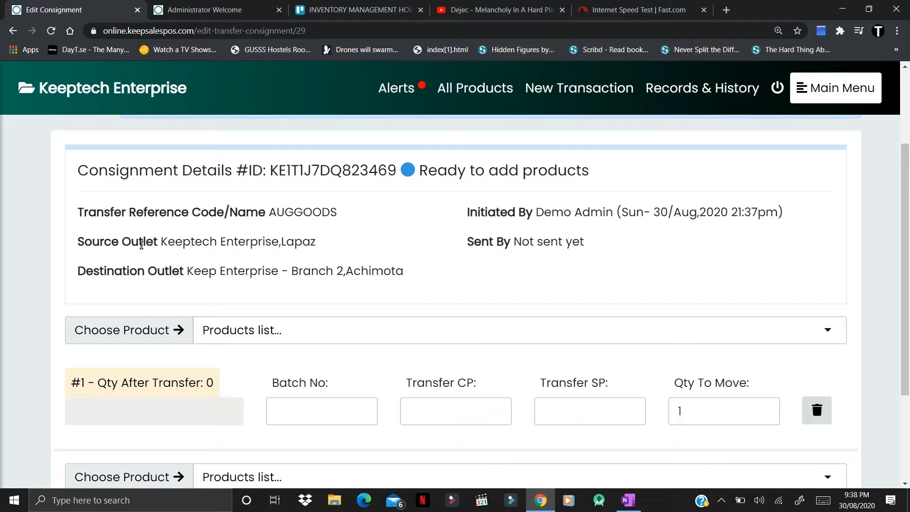
{"action": "scroll", "coordinate": [141, 245], "scroll_direction": "up", "scroll_amount": 1}
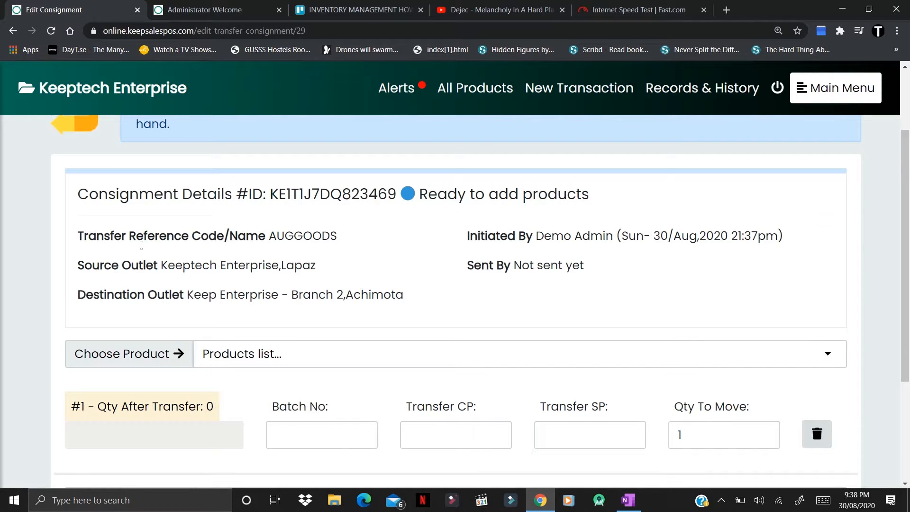
{"action": "scroll", "coordinate": [141, 245], "scroll_direction": "up", "scroll_amount": 1}
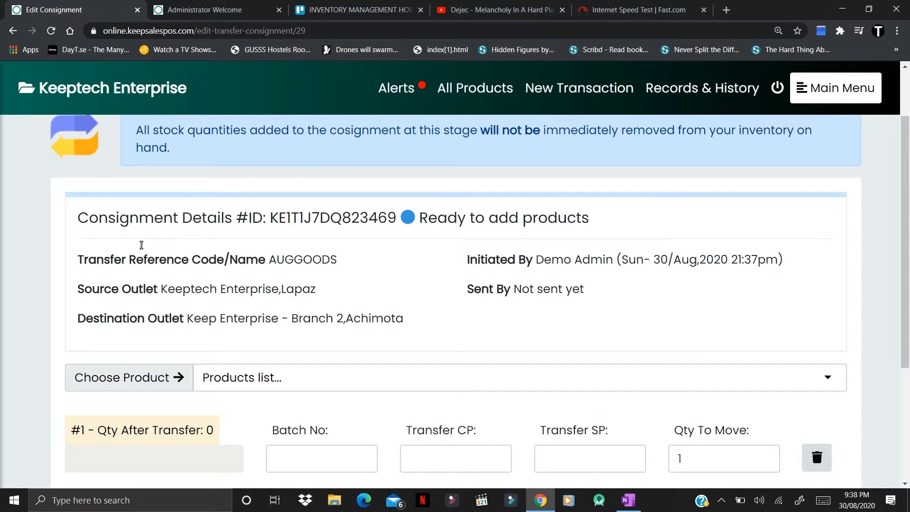
{"action": "scroll", "coordinate": [141, 244], "scroll_direction": "down", "scroll_amount": 1}
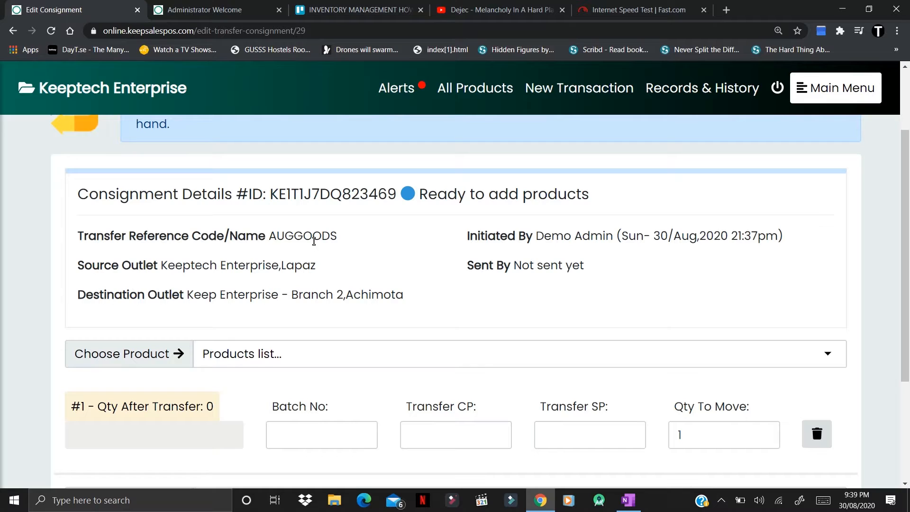
Step: Add Acer Laptop (ACER45) as the consignment's first product and set its quantity to move to 5
{"action": "scroll", "coordinate": [315, 242], "scroll_direction": "down", "scroll_amount": 1}
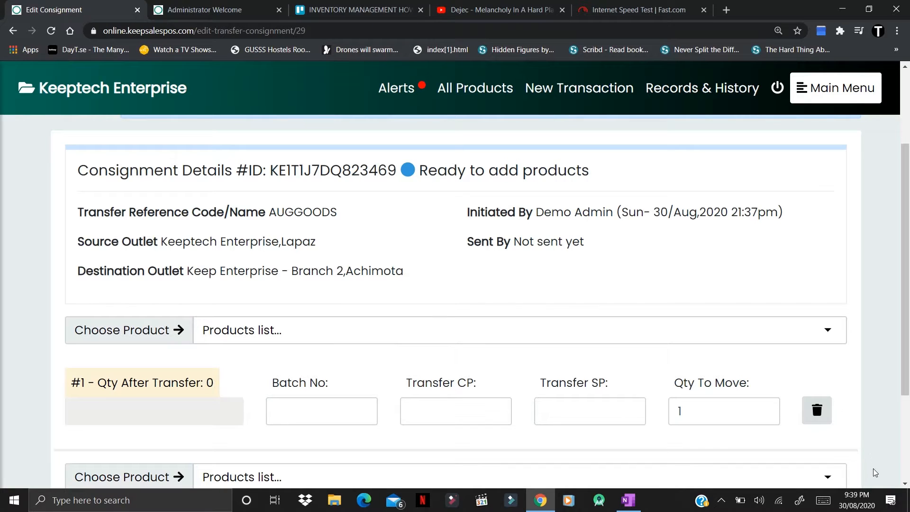
{"action": "scroll", "coordinate": [903, 484], "scroll_direction": "down", "scroll_amount": 4}
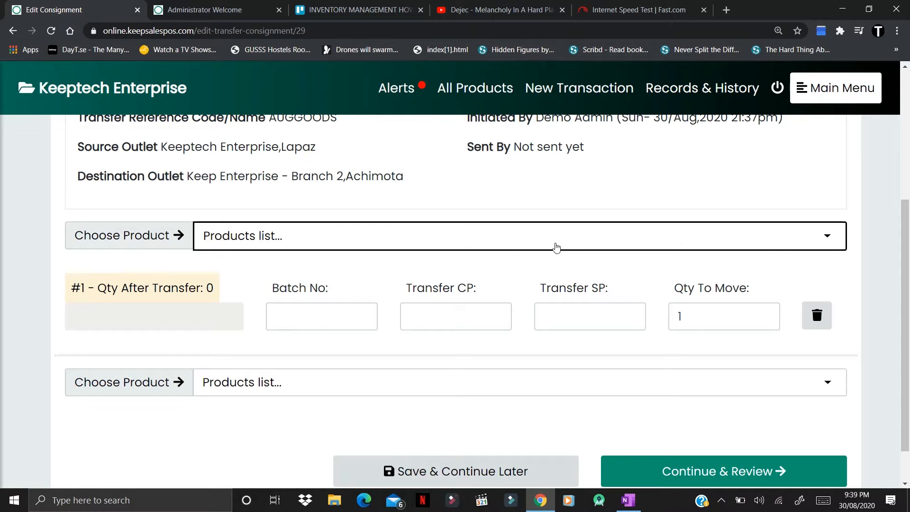
{"action": "left_click", "coordinate": [484, 247]}
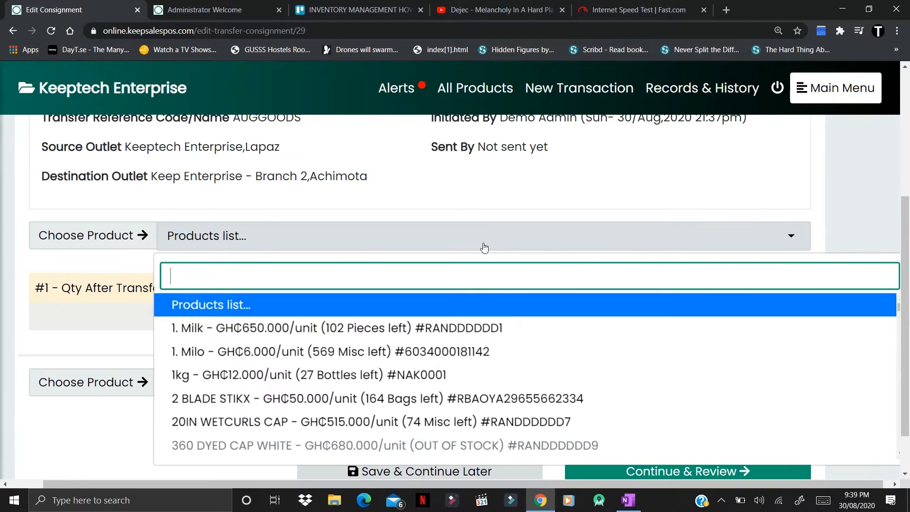
{"action": "type", "text": "lap"}
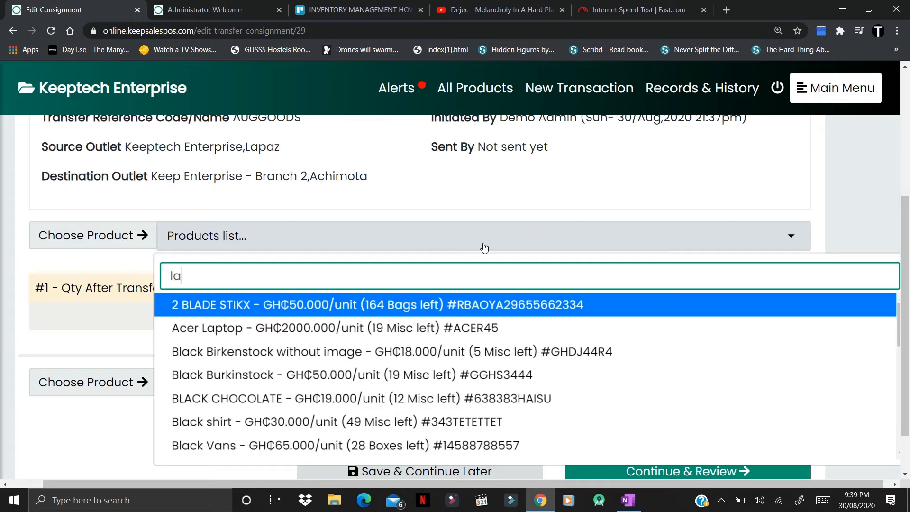
{"action": "left_click", "coordinate": [351, 310]}
{"action": "left_click", "coordinate": [642, 316]}
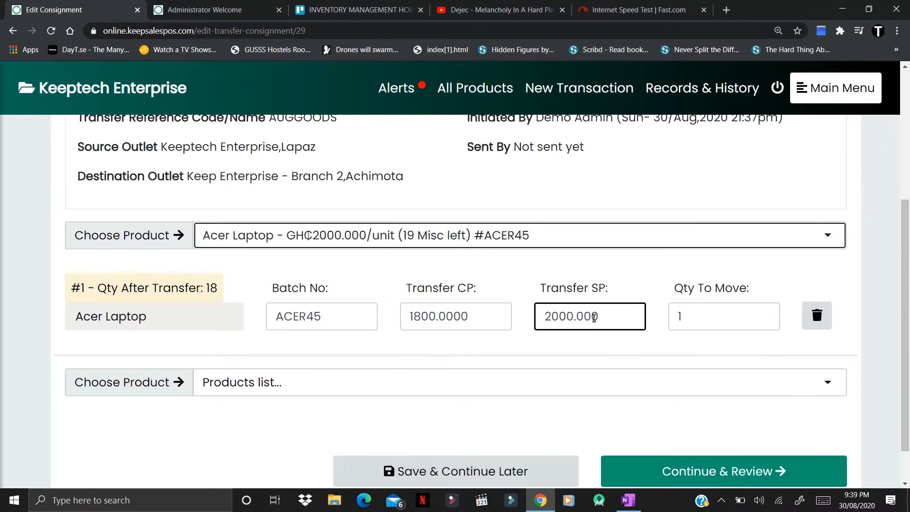
{"action": "left_click", "coordinate": [683, 315]}
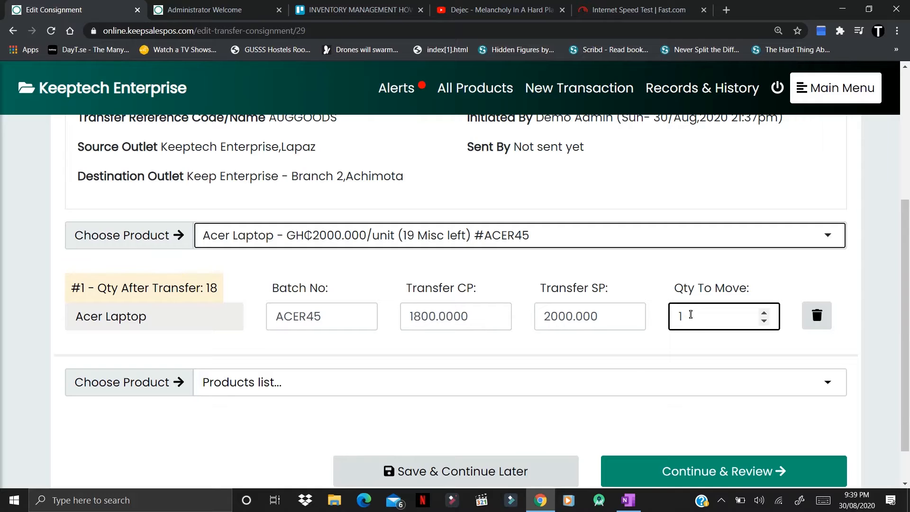
{"action": "key", "text": "BackSpace"}
{"action": "type", "text": "5"}
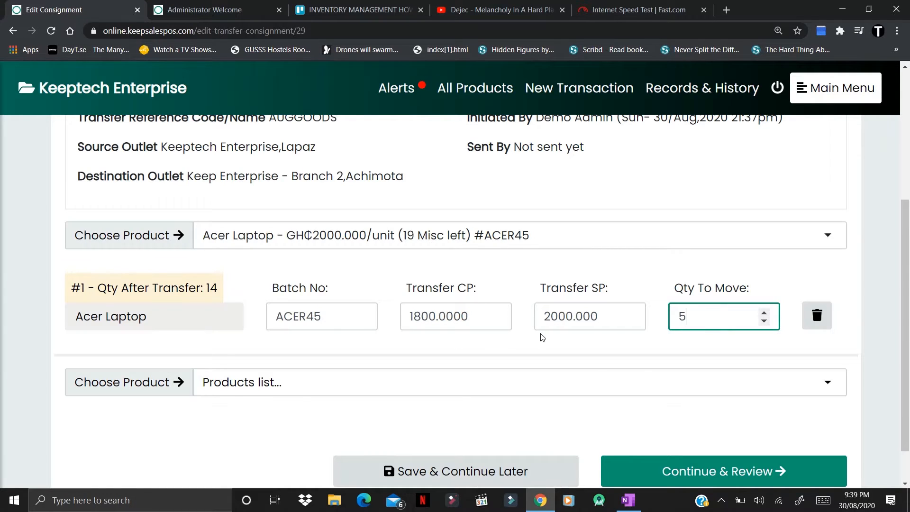
Step: Add NASCO SMART PHONE 4INCH GOLD as the consignment's second product
{"action": "left_click", "coordinate": [462, 235]}
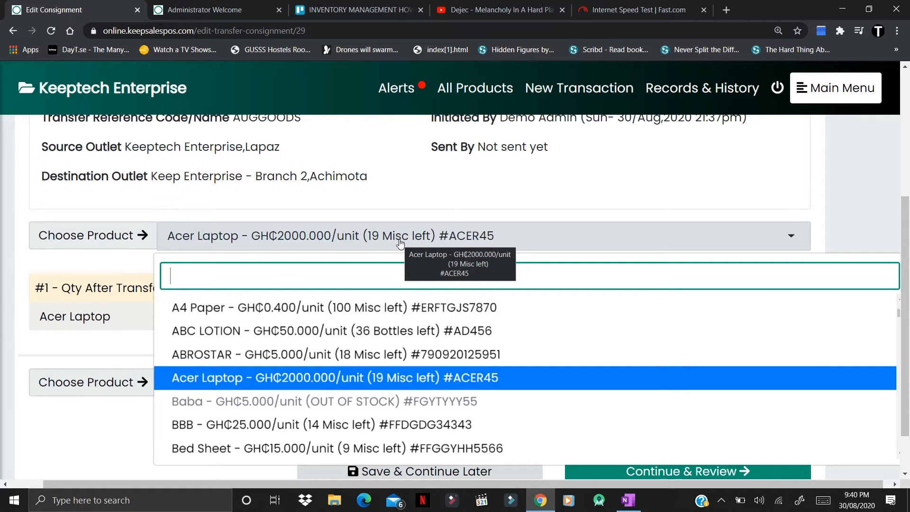
{"action": "type", "text": "go"}
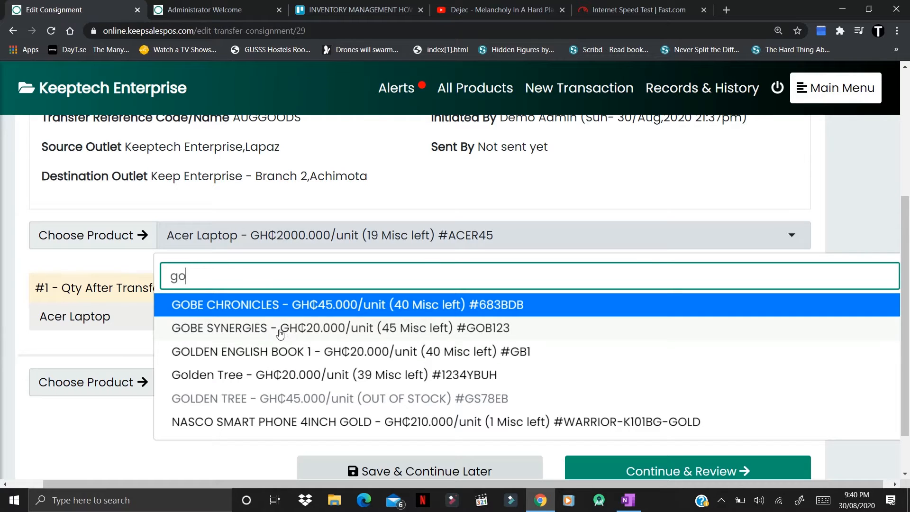
{"action": "left_click", "coordinate": [262, 424]}
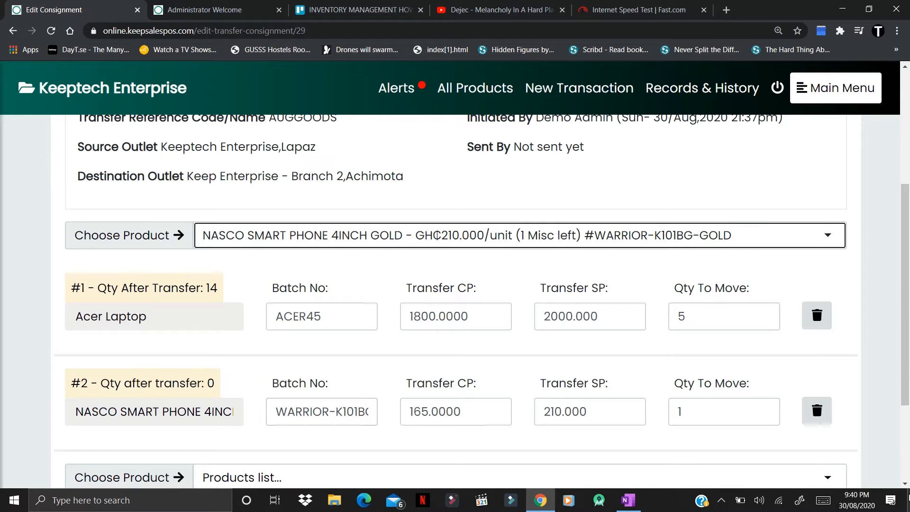
{"action": "scroll", "coordinate": [903, 487], "scroll_direction": "down", "scroll_amount": 3}
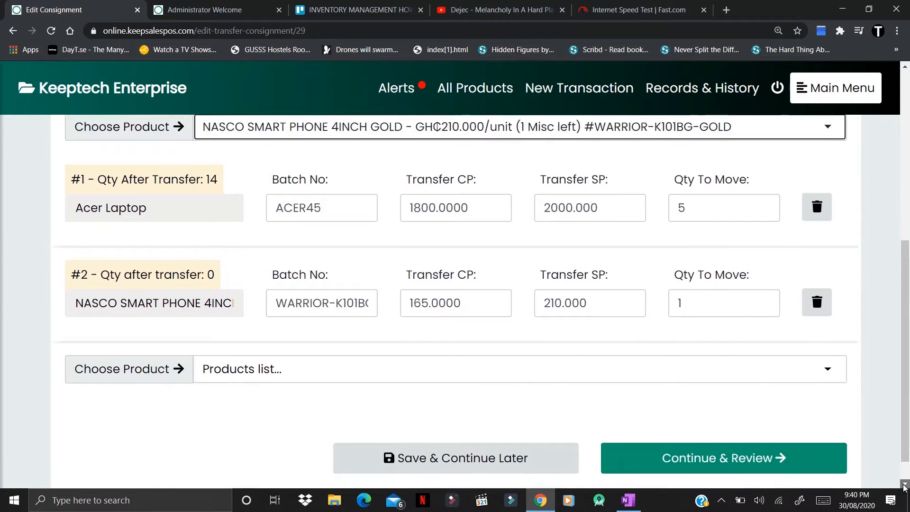
Step: Add SHOE - 180 (CLO008) as the third product and set its quantity to move to 5
{"action": "left_click", "coordinate": [507, 338]}
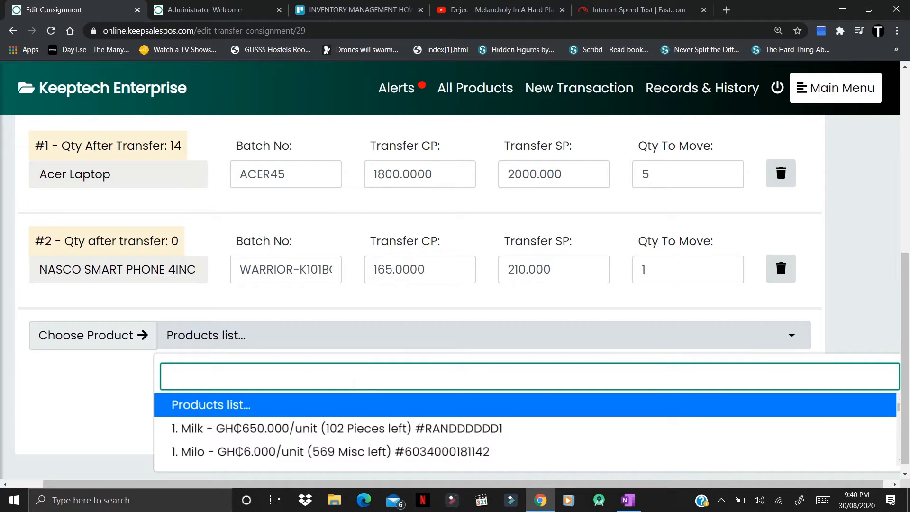
{"action": "type", "text": "sho"}
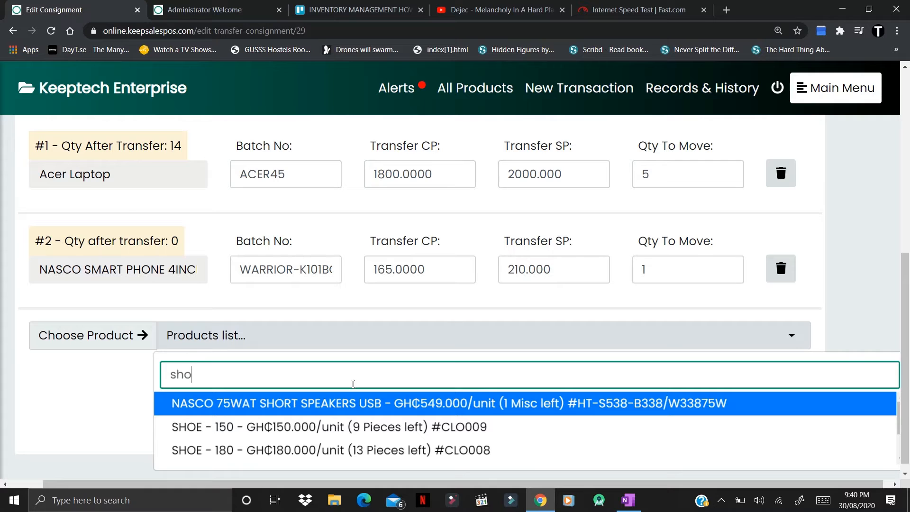
{"action": "left_click", "coordinate": [308, 451]}
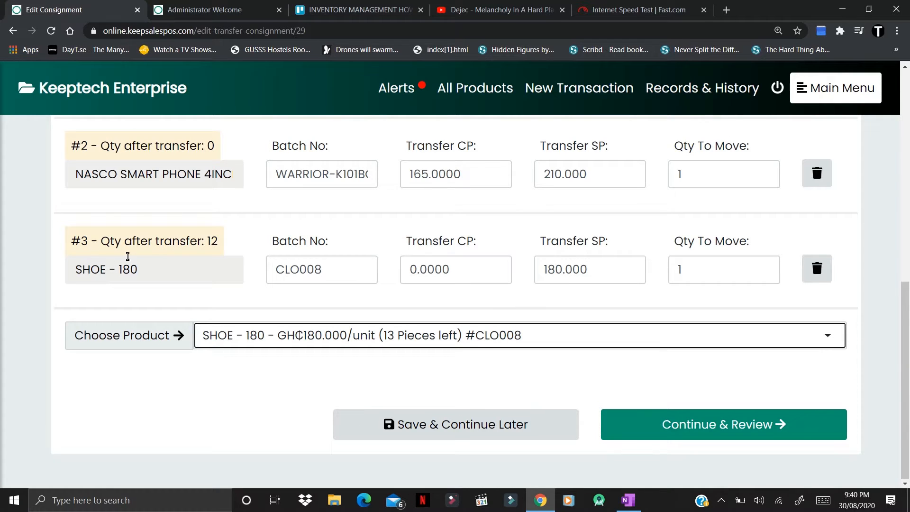
{"action": "left_click", "coordinate": [642, 270]}
{"action": "left_click", "coordinate": [688, 269]}
{"action": "key", "text": "BackSpace"}
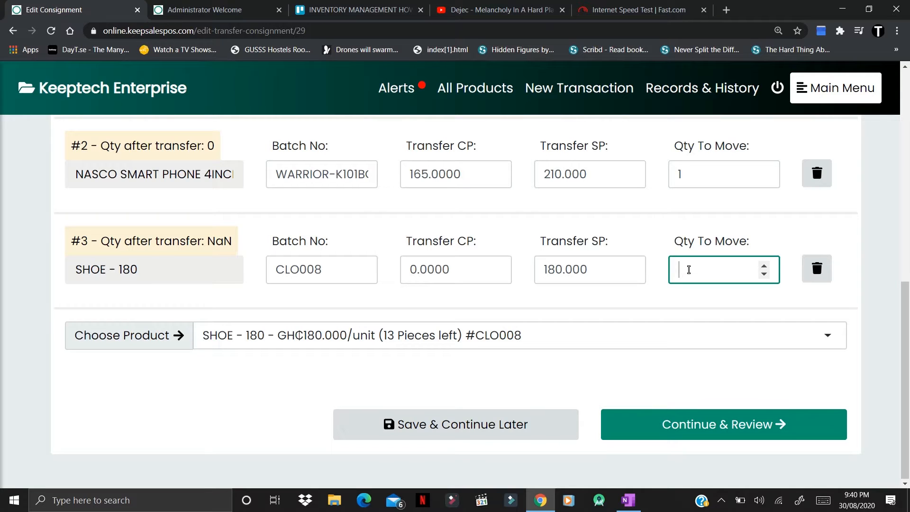
{"action": "type", "text": "5"}
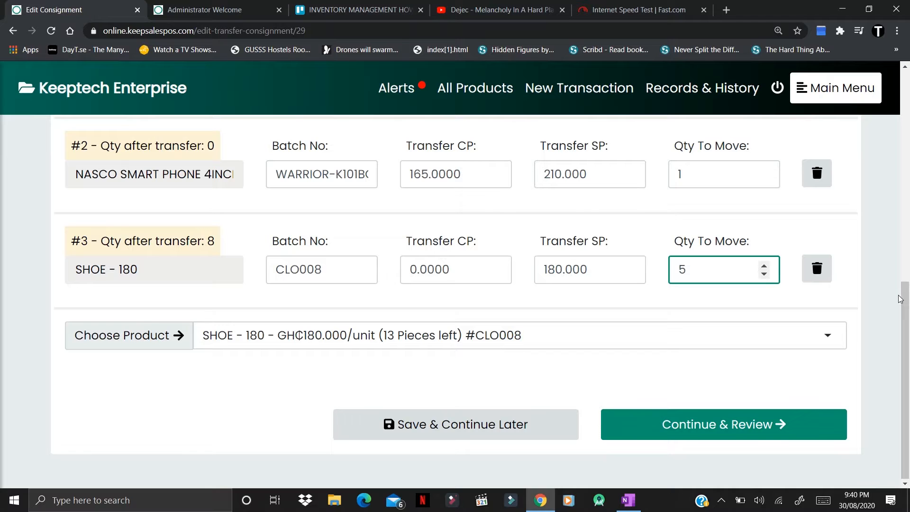
Step: Check the added product rows and save the consignment without proceeding to the review stage
{"action": "left_click_drag", "start_coordinate": [905, 303], "coordinate": [907, 202]}
{"action": "scroll", "coordinate": [455, 301], "scroll_direction": "down", "scroll_amount": 4}
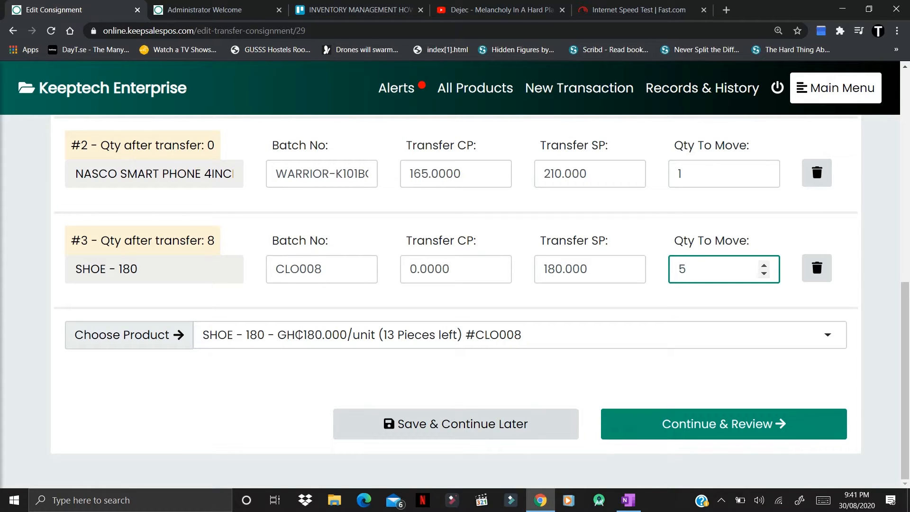
{"action": "key", "text": "alt+Tab"}
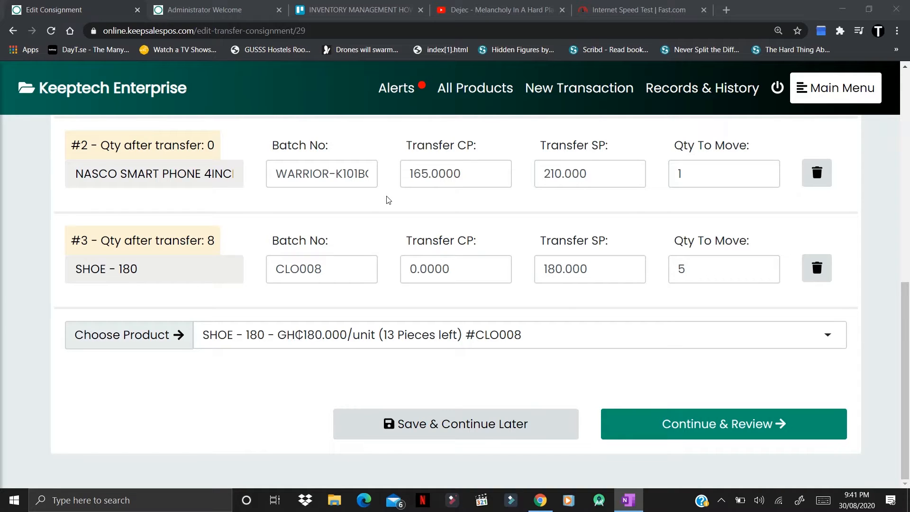
{"action": "left_click", "coordinate": [238, 207]}
{"action": "scroll", "coordinate": [238, 211], "scroll_direction": "up", "scroll_amount": 2}
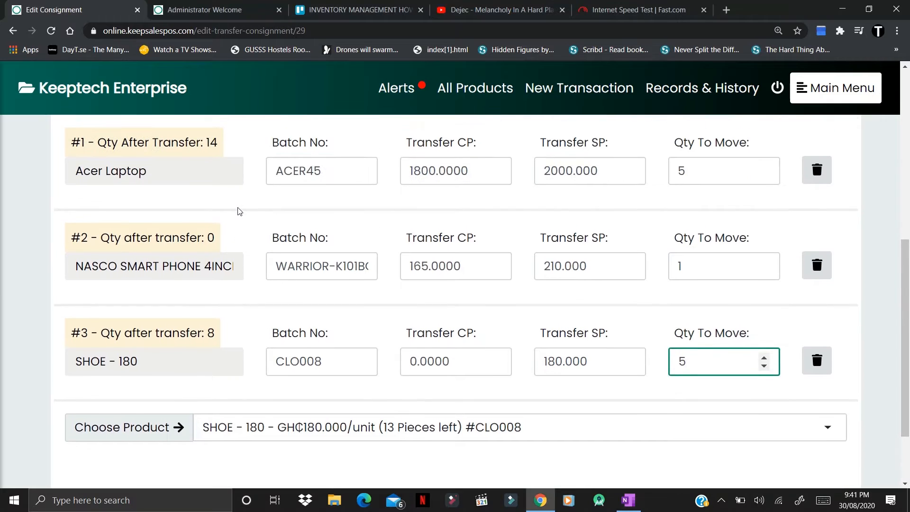
{"action": "scroll", "coordinate": [238, 211], "scroll_direction": "down", "scroll_amount": 1}
{"action": "scroll", "coordinate": [238, 210], "scroll_direction": "down", "scroll_amount": 1}
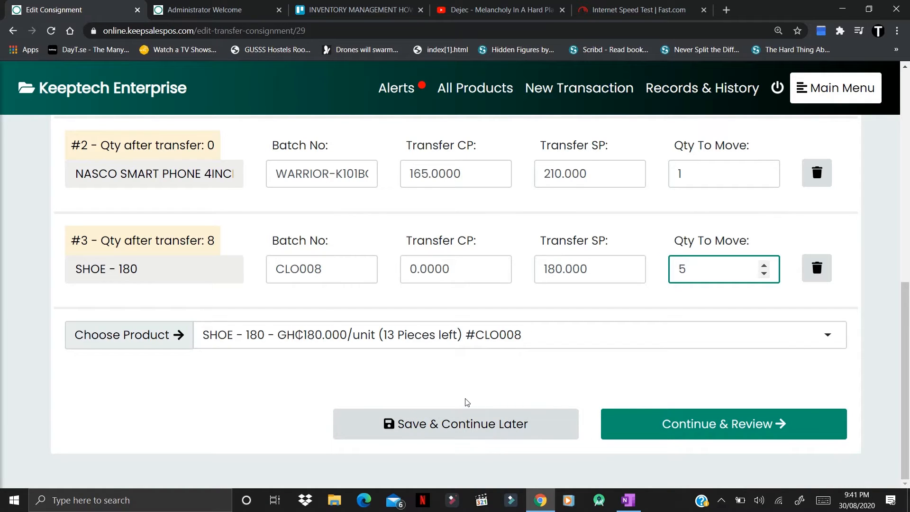
{"action": "left_click", "coordinate": [479, 429]}
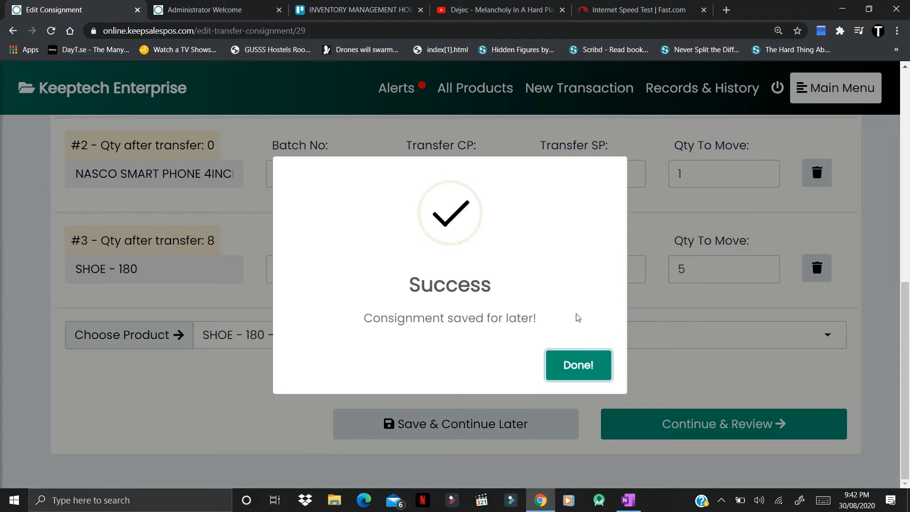
{"action": "left_click", "coordinate": [578, 365]}
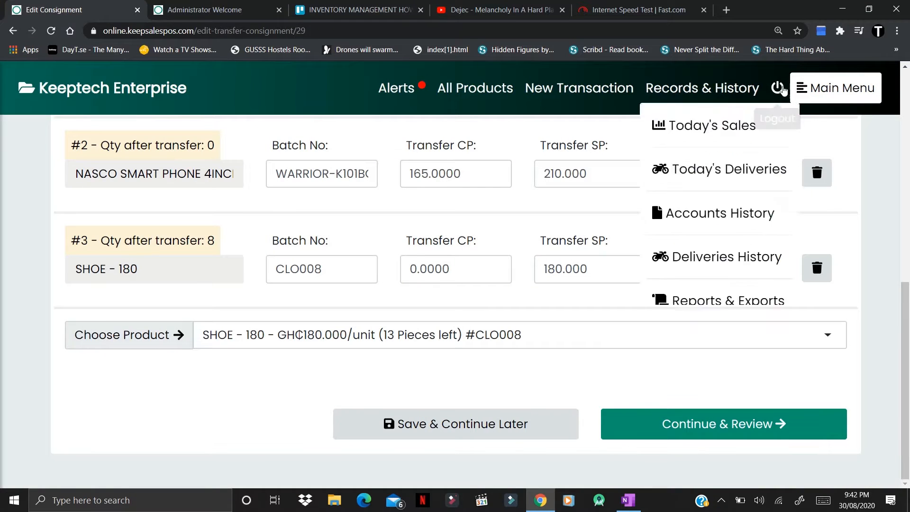
Step: Return to the stock transfers history of the Keeptech Enterprise, Lapaz store
{"action": "left_click", "coordinate": [825, 85]}
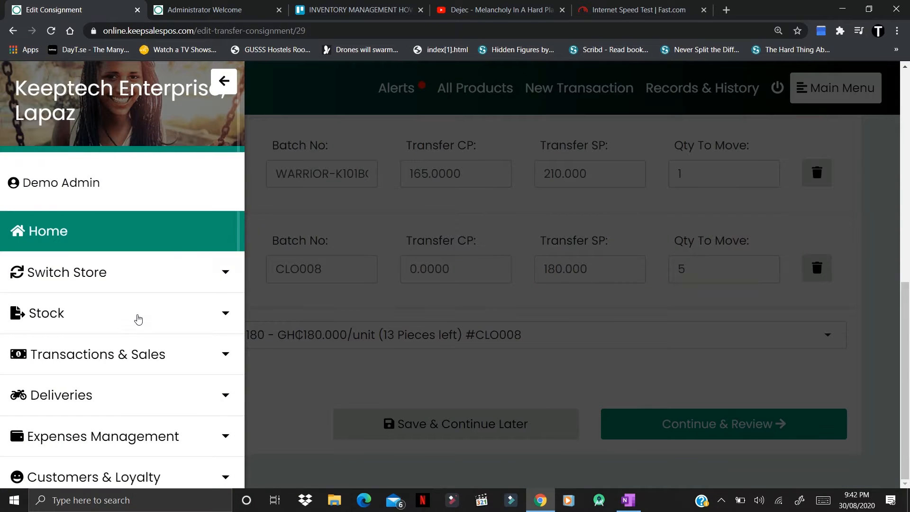
{"action": "left_click", "coordinate": [715, 121]}
{"action": "left_click", "coordinate": [839, 94]}
{"action": "left_click", "coordinate": [102, 315]}
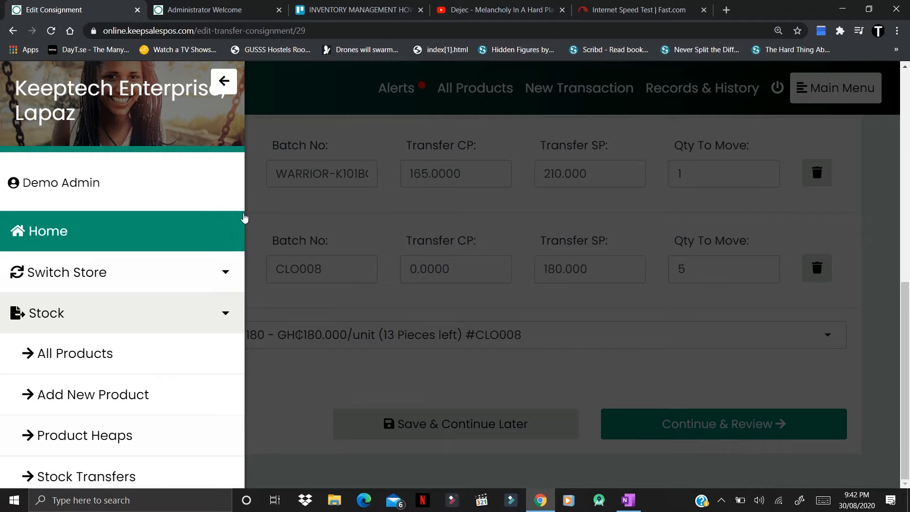
{"action": "scroll", "coordinate": [239, 282], "scroll_direction": "down", "scroll_amount": 2}
{"action": "scroll", "coordinate": [244, 289], "scroll_direction": "down", "scroll_amount": 1}
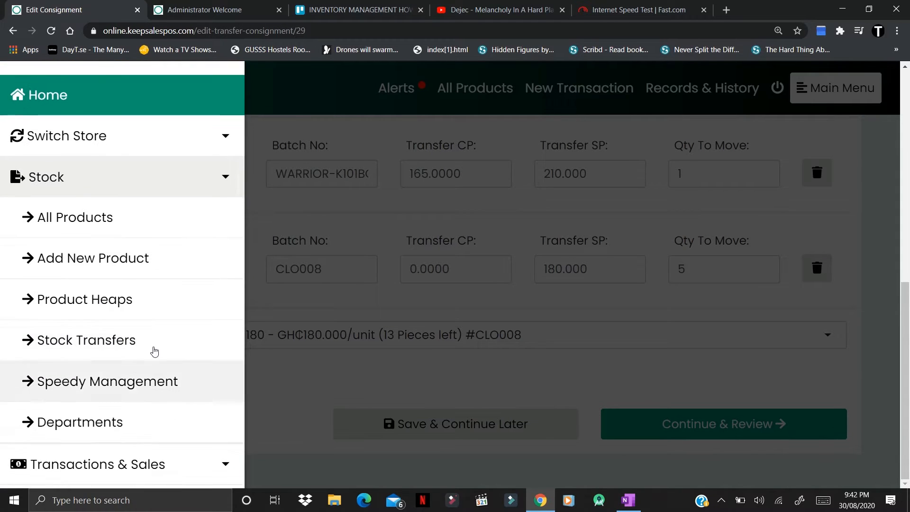
{"action": "left_click", "coordinate": [157, 341]}
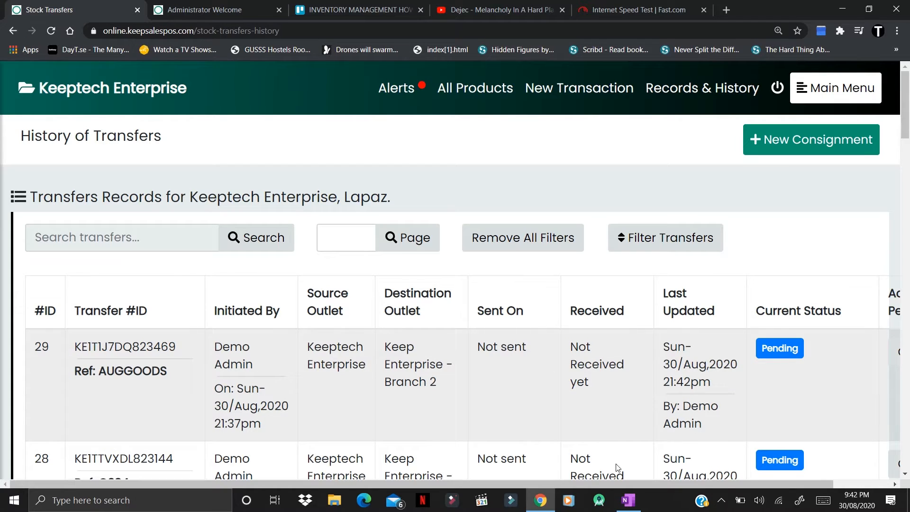
Step: Open the pending AUGGOODS consignment for editing from the transfers history
{"action": "left_click", "coordinate": [894, 484]}
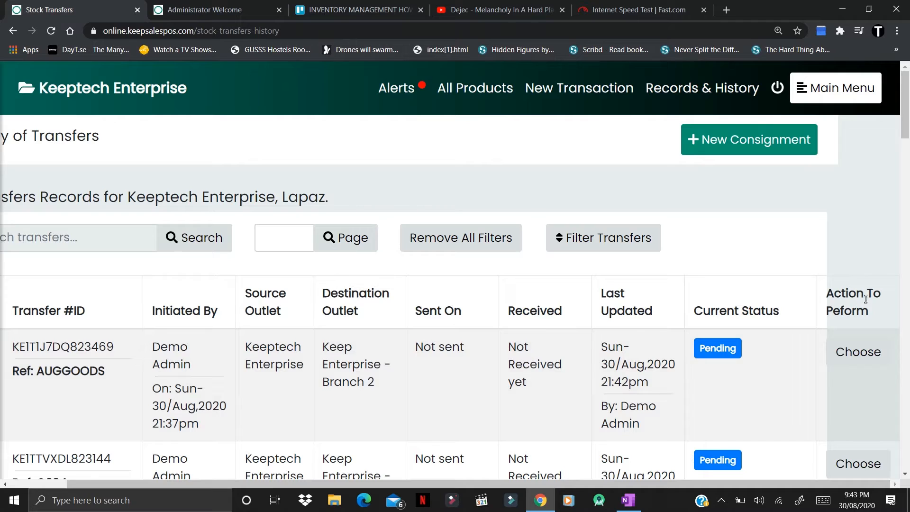
{"action": "left_click", "coordinate": [857, 337]}
{"action": "left_click", "coordinate": [860, 363]}
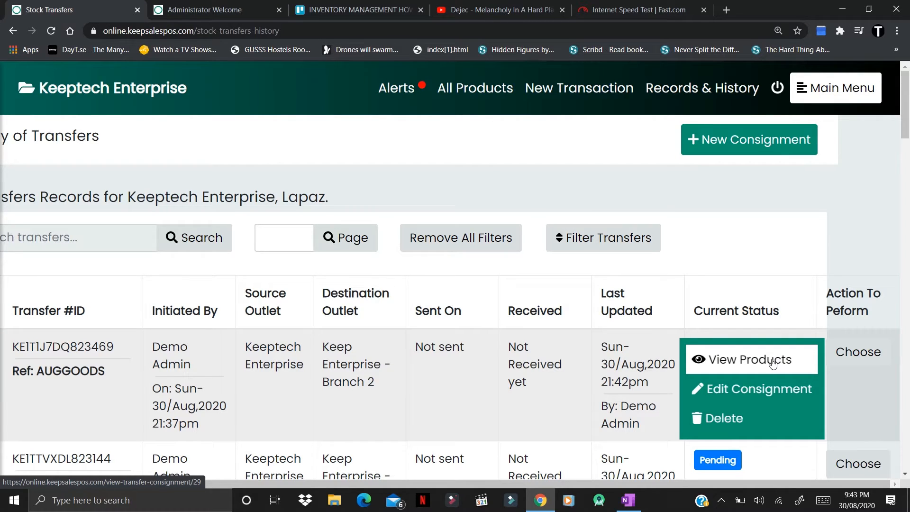
{"action": "left_click", "coordinate": [768, 393]}
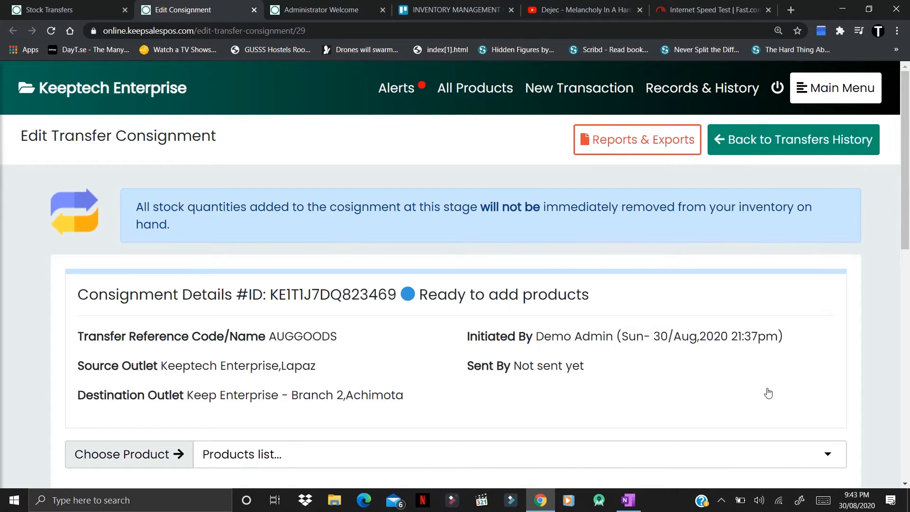
Step: Check the saved product rows and remove the empty fourth row from the consignment
{"action": "scroll", "coordinate": [768, 393], "scroll_direction": "down", "scroll_amount": 3}
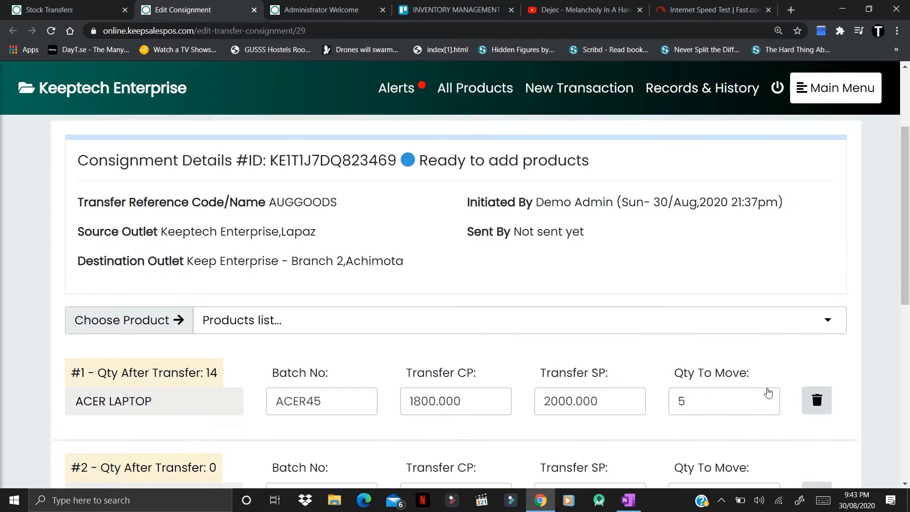
{"action": "scroll", "coordinate": [768, 392], "scroll_direction": "down", "scroll_amount": 3}
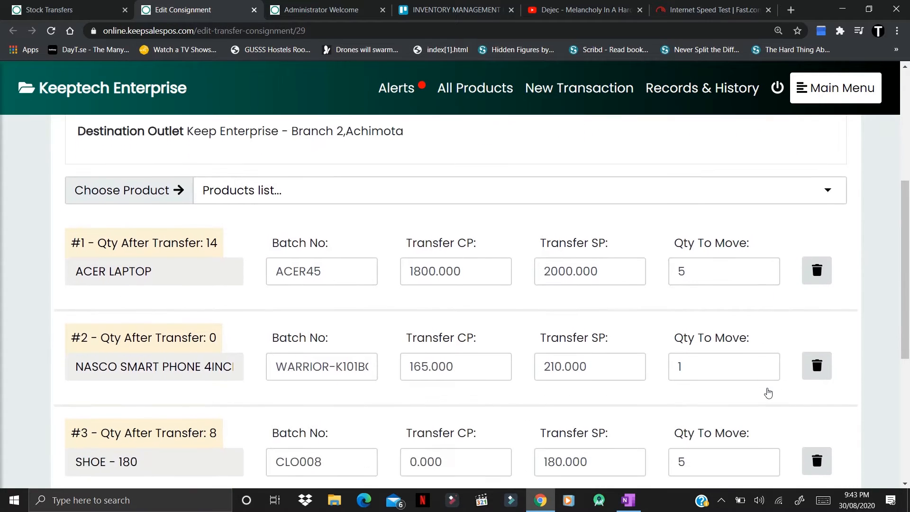
{"action": "scroll", "coordinate": [768, 393], "scroll_direction": "down", "scroll_amount": 2}
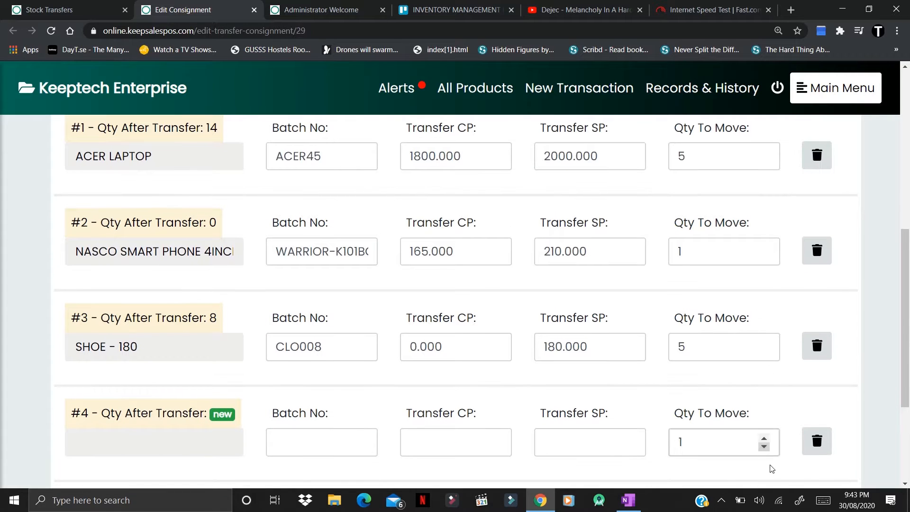
{"action": "left_click", "coordinate": [817, 447]}
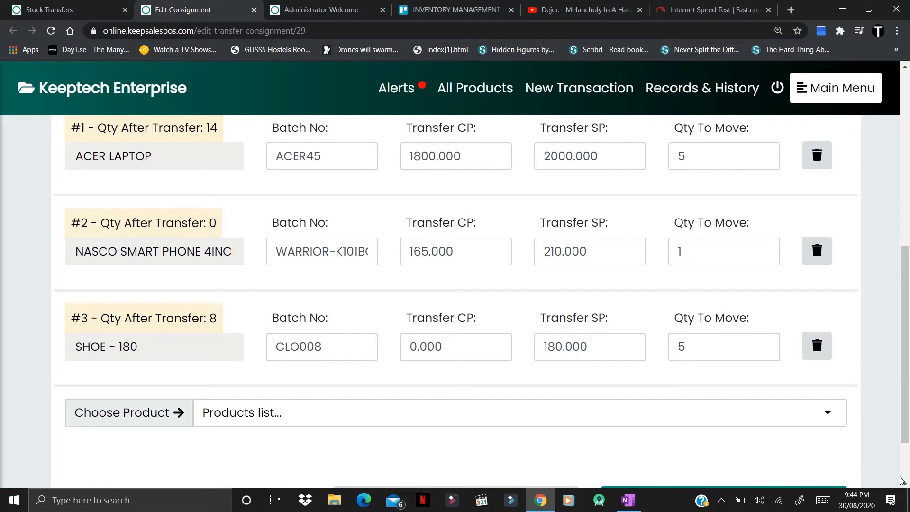
Step: Set the quantity to move for SHOE - 180 to 4
{"action": "scroll", "coordinate": [904, 484], "scroll_direction": "down", "scroll_amount": 1}
{"action": "left_click", "coordinate": [689, 296]}
{"action": "key", "text": "BackSpace"}
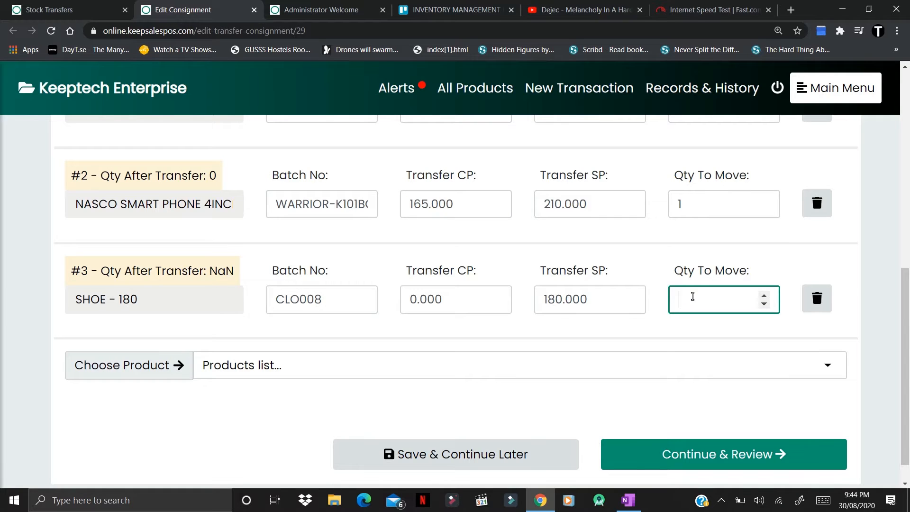
{"action": "type", "text": "4"}
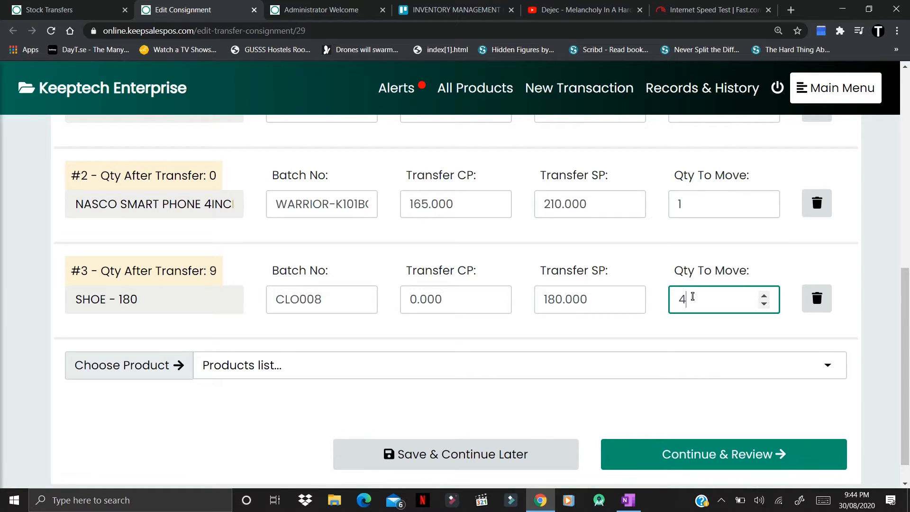
Step: Add NASCO SMART PHONE 4INCH BLACK 1400MAH 512GN RAM to the consignment with a quantity to move of 10
{"action": "left_click", "coordinate": [648, 366]}
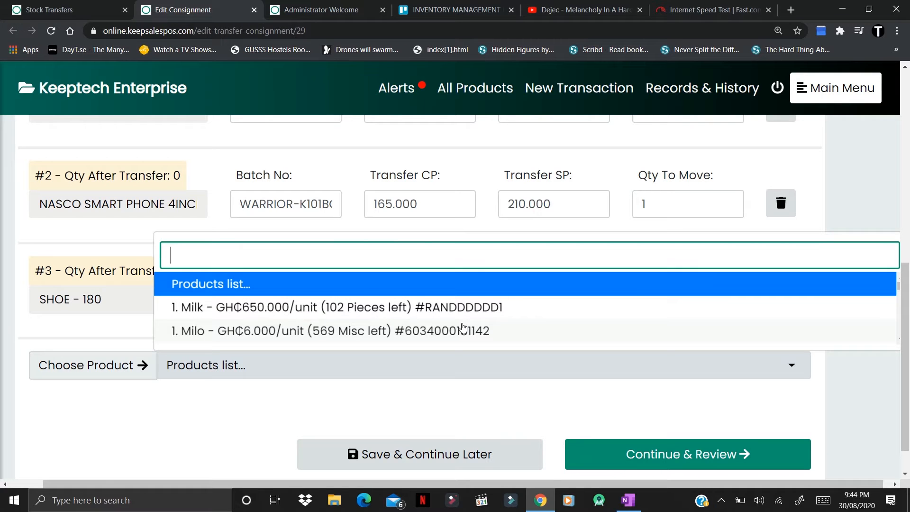
{"action": "type", "text": "pho"}
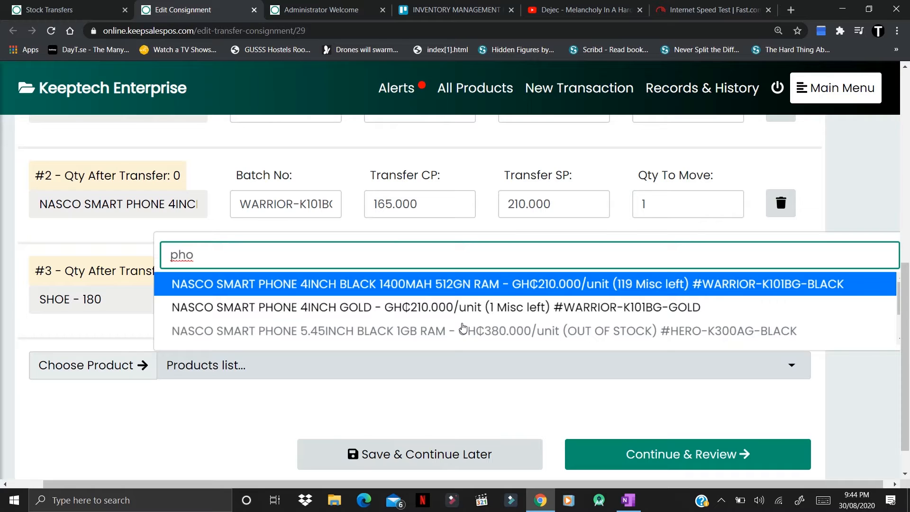
{"action": "left_click", "coordinate": [330, 285]}
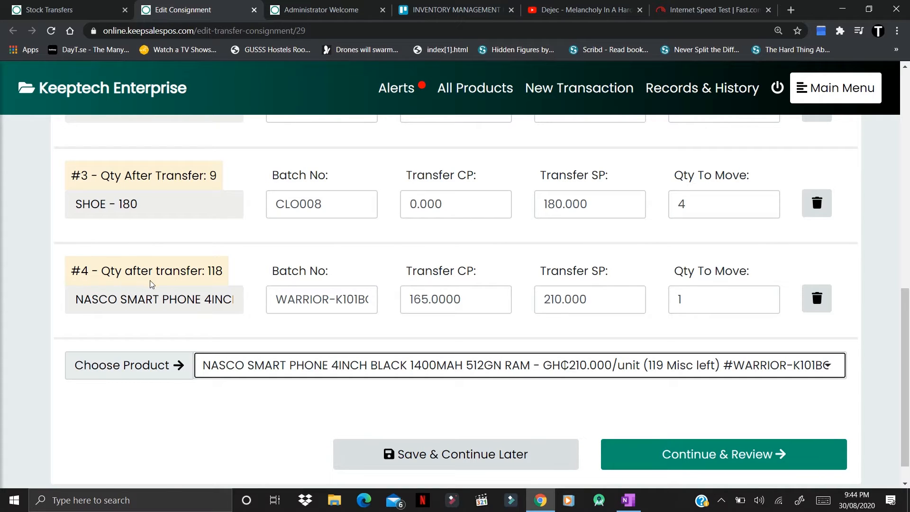
{"action": "left_click", "coordinate": [692, 303]}
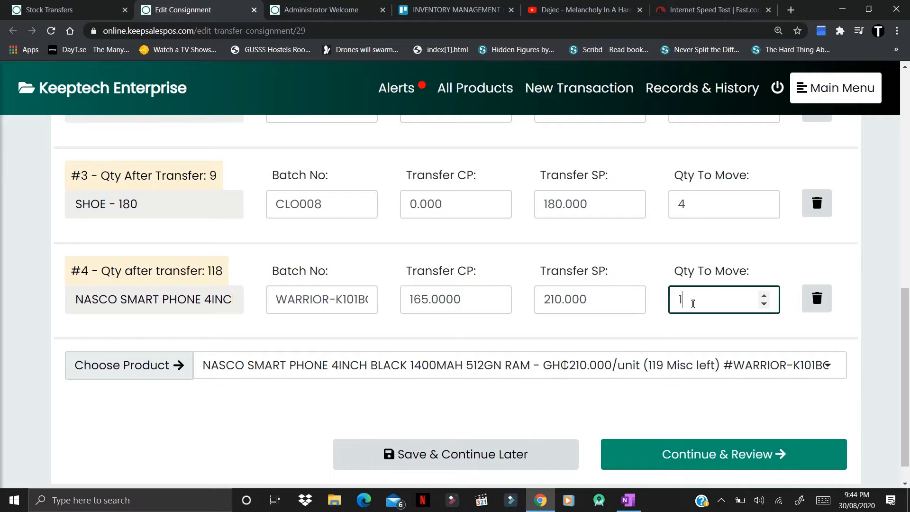
{"action": "key", "text": "BackSpace"}
{"action": "type", "text": "10"}
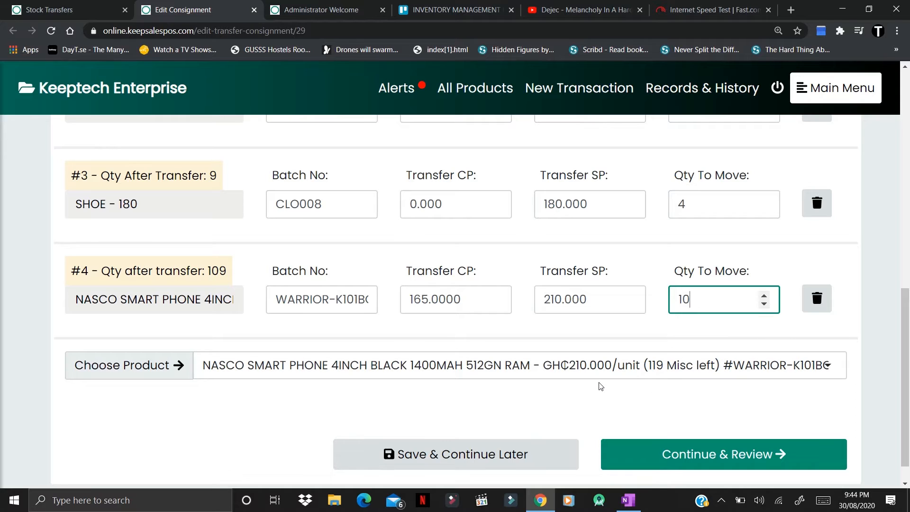
Step: Submit the AUGGOODS consignment for review and check its details and product table
{"action": "left_click", "coordinate": [680, 457]}
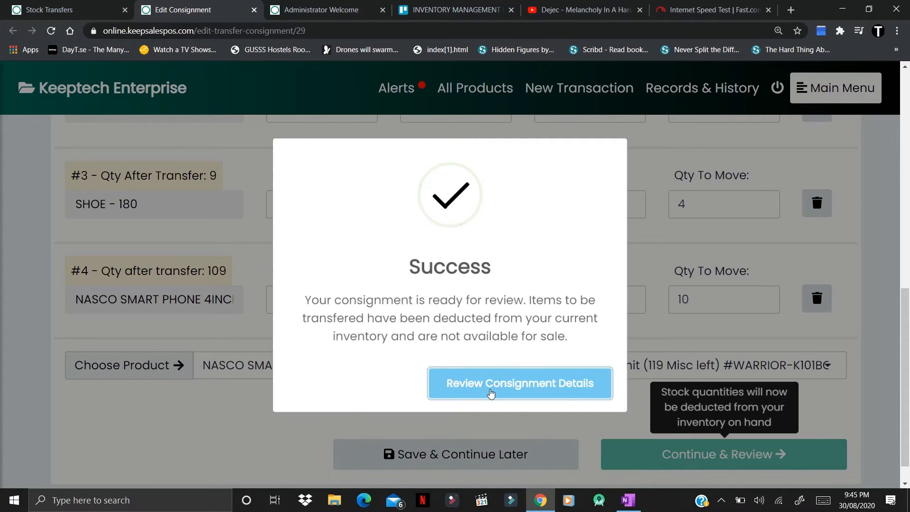
{"action": "left_click", "coordinate": [491, 394]}
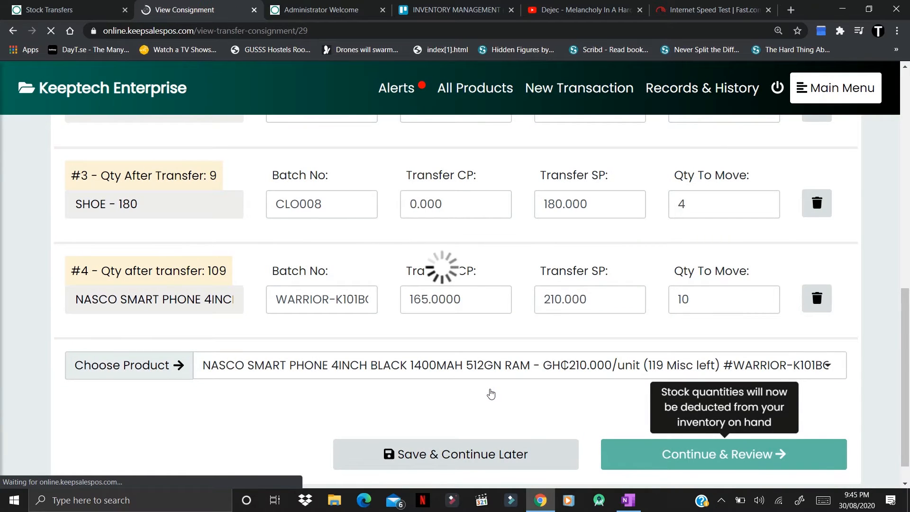
{"action": "scroll", "coordinate": [491, 394], "scroll_direction": "down", "scroll_amount": 2}
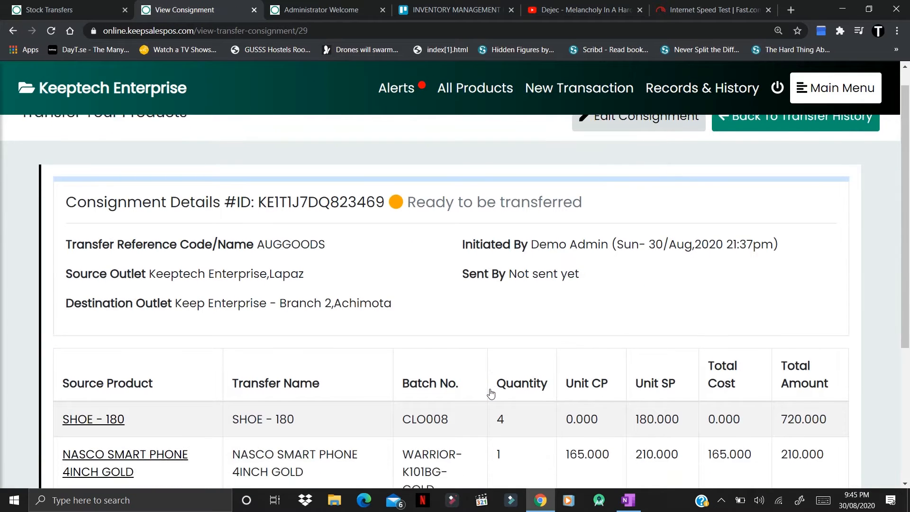
{"action": "scroll", "coordinate": [491, 394], "scroll_direction": "down", "scroll_amount": 3}
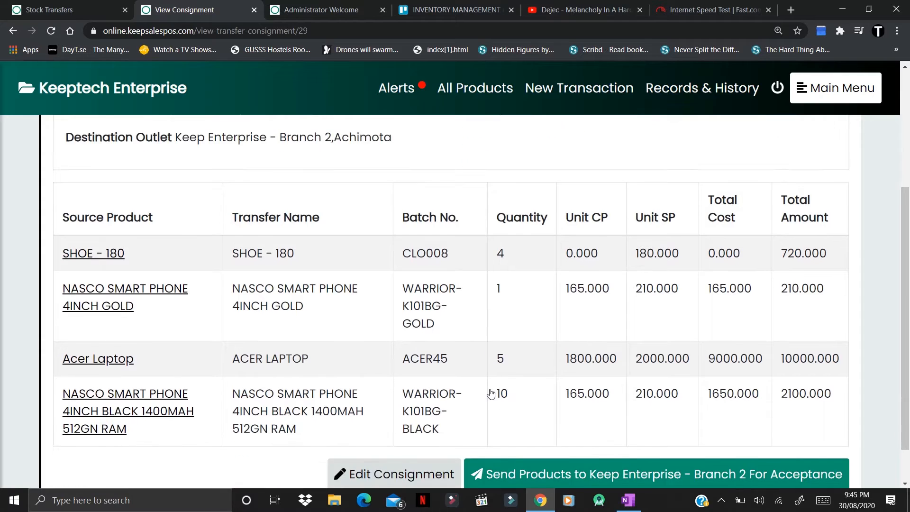
{"action": "scroll", "coordinate": [491, 395], "scroll_direction": "up", "scroll_amount": 1}
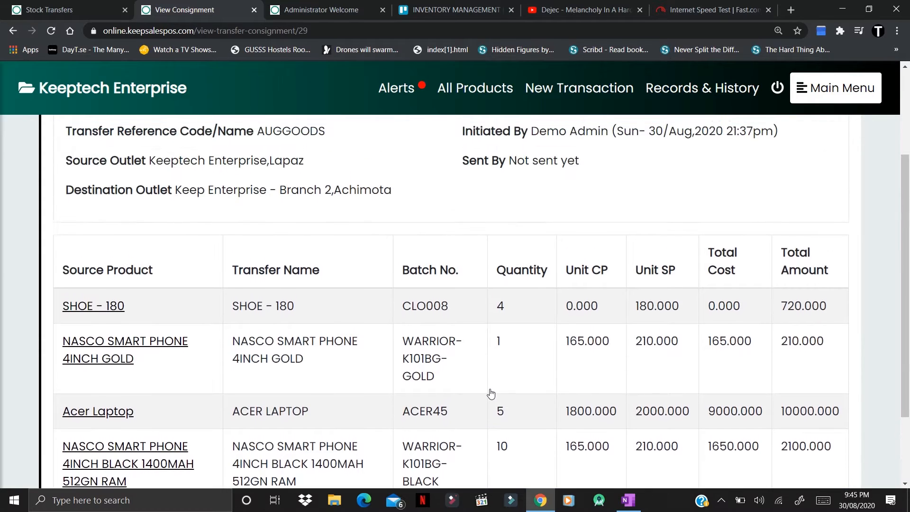
{"action": "scroll", "coordinate": [491, 394], "scroll_direction": "up", "scroll_amount": 3}
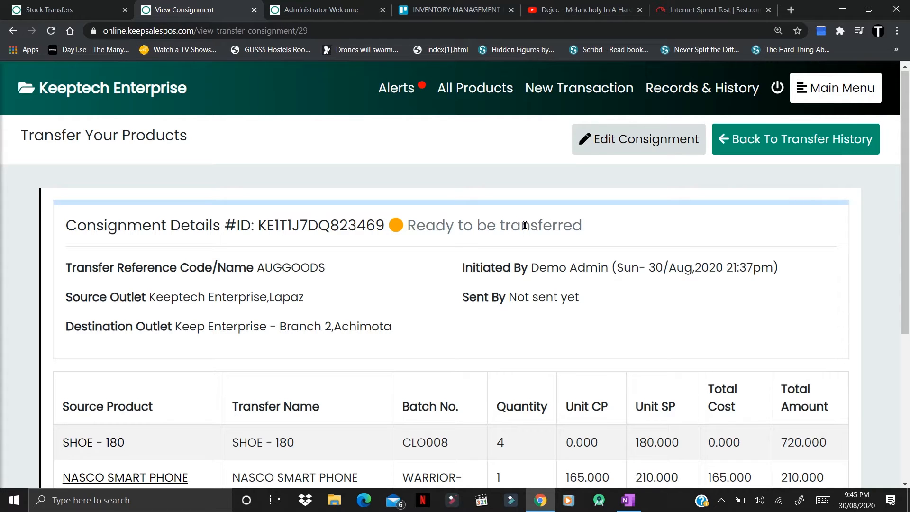
{"action": "scroll", "coordinate": [419, 301], "scroll_direction": "down", "scroll_amount": 2}
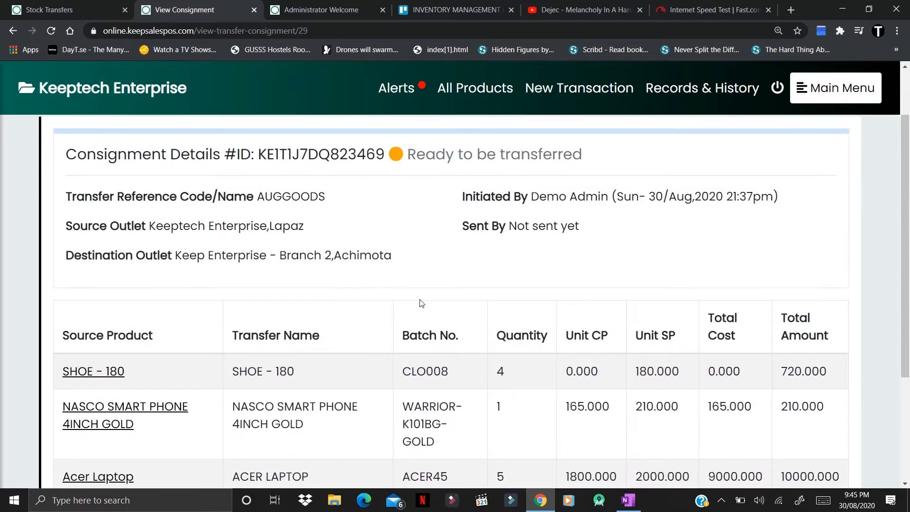
{"action": "scroll", "coordinate": [422, 303], "scroll_direction": "down", "scroll_amount": 4}
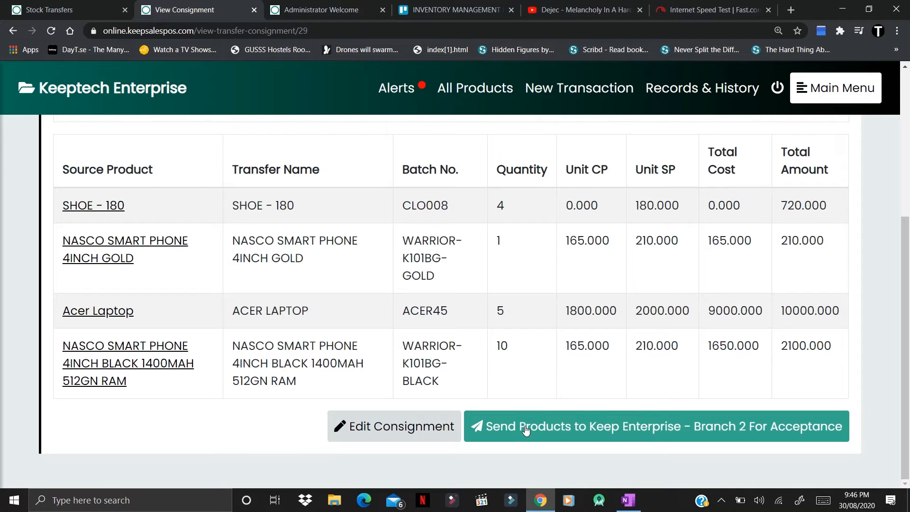
Step: Send the consignment's products to Keep Enterprise - Branch 2 for acceptance and fetch the transfer note
{"action": "left_click", "coordinate": [597, 433]}
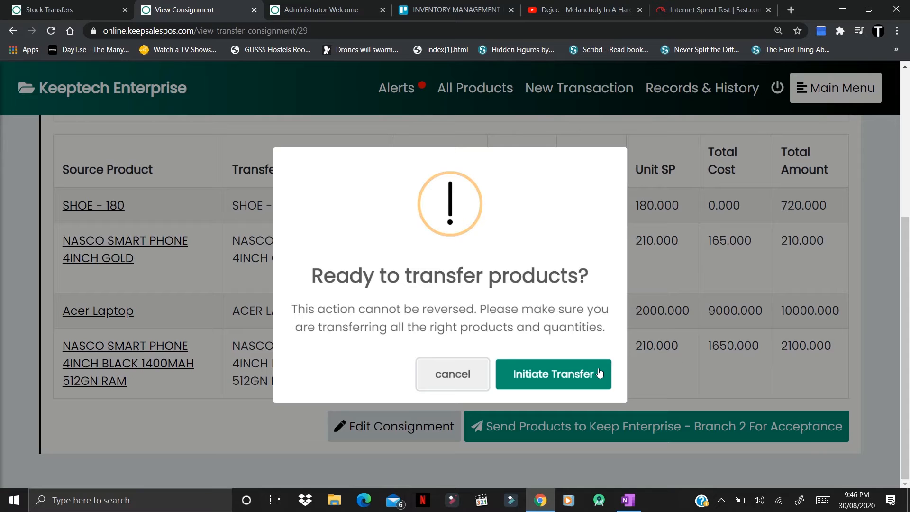
{"action": "left_click", "coordinate": [569, 377]}
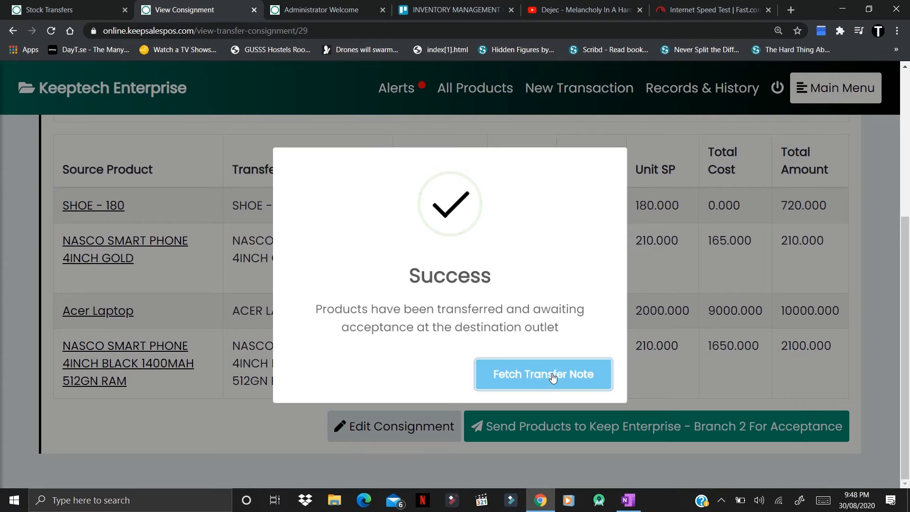
{"action": "left_click", "coordinate": [512, 386]}
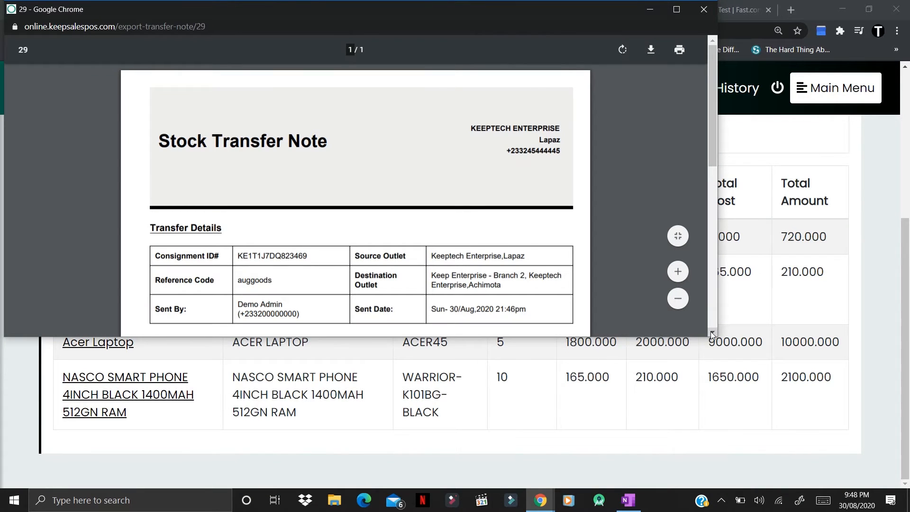
Step: Read through the stock transfer note, preview its printout without printing, and close the note
{"action": "left_click_drag", "start_coordinate": [712, 334], "coordinate": [712, 334]}
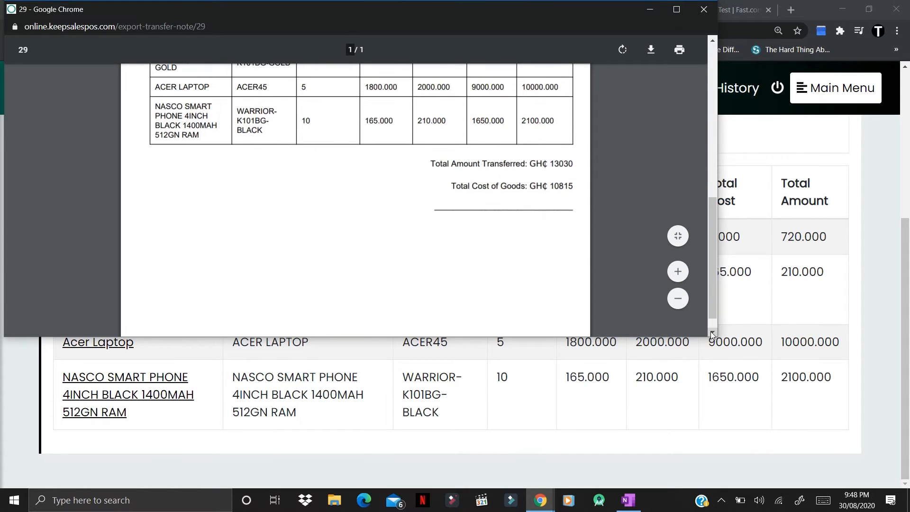
{"action": "left_click_drag", "start_coordinate": [714, 42], "coordinate": [714, 43]}
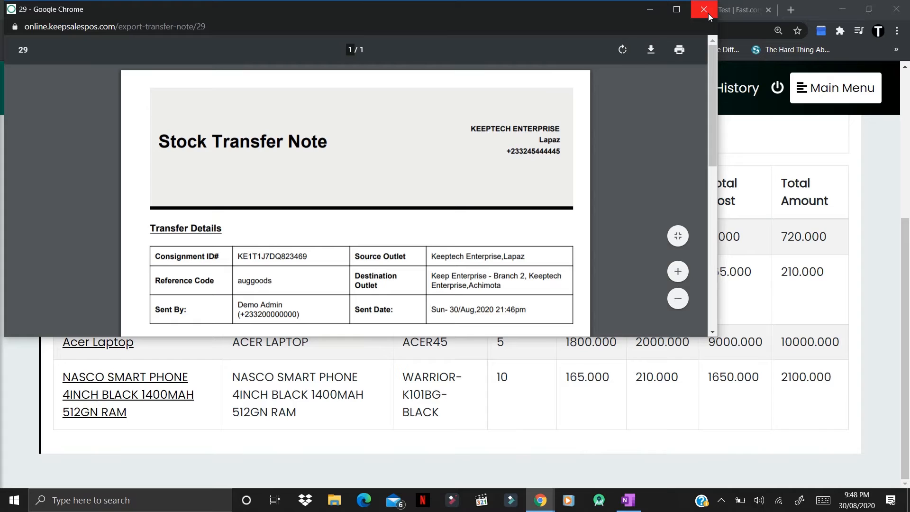
{"action": "left_click", "coordinate": [679, 53]}
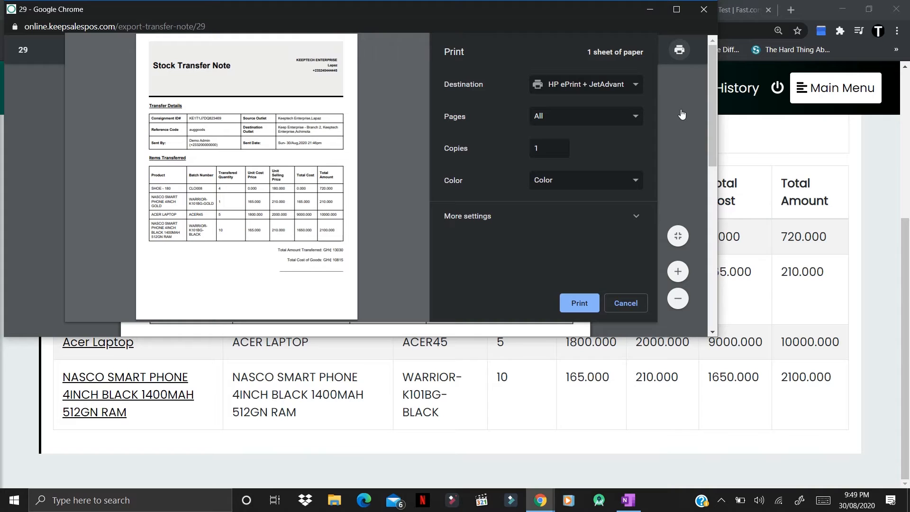
{"action": "left_click", "coordinate": [626, 303]}
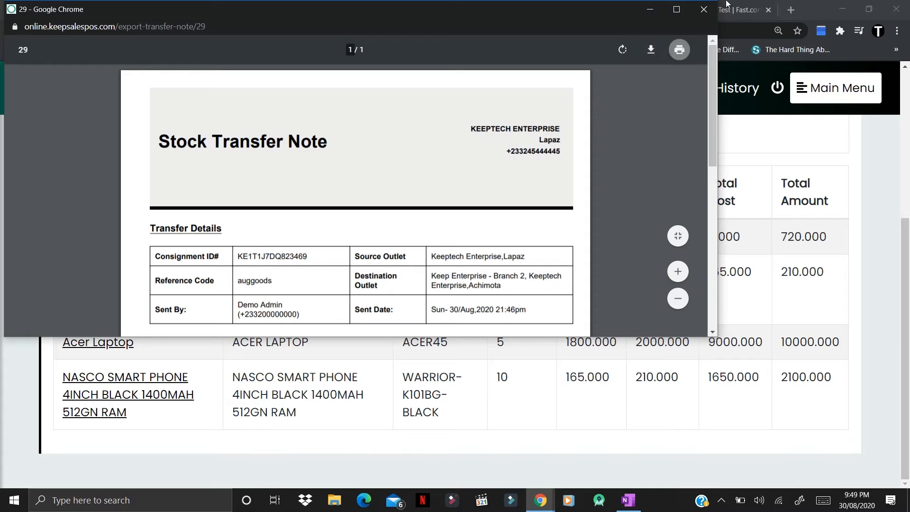
{"action": "left_click", "coordinate": [704, 12]}
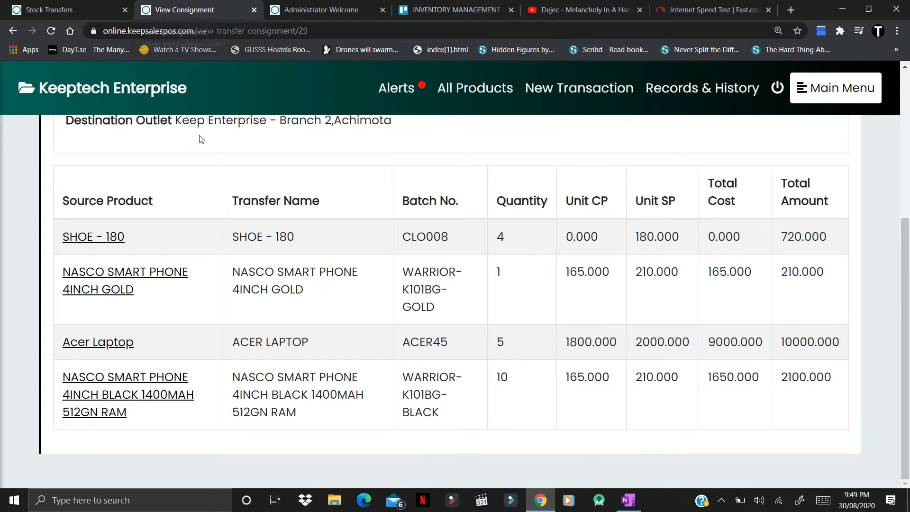
Step: Close the sent consignment's page and open the stock transfers history from the administrator welcome page
{"action": "left_click", "coordinate": [255, 10]}
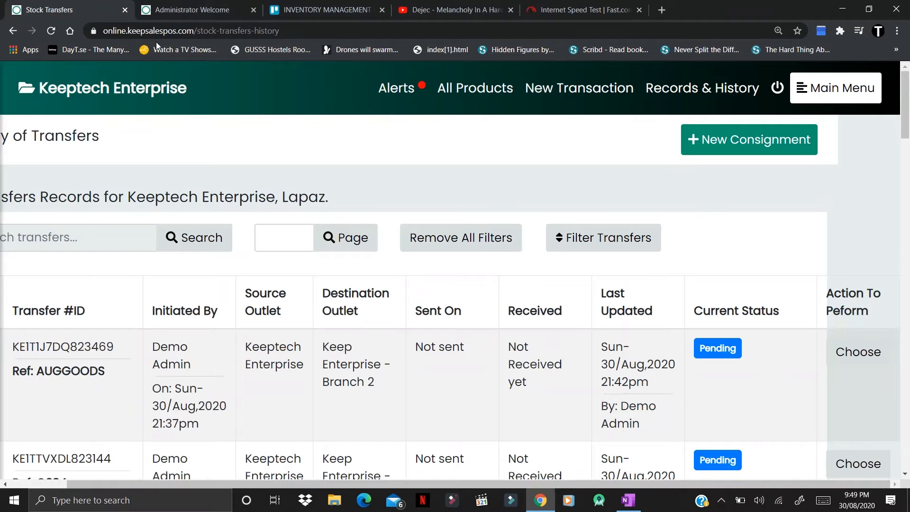
{"action": "left_click", "coordinate": [202, 10]}
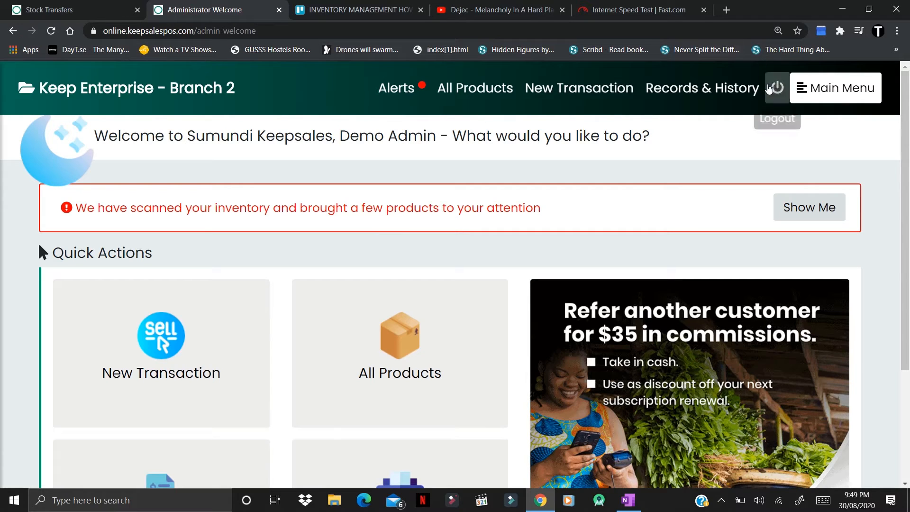
{"action": "left_click", "coordinate": [840, 97]}
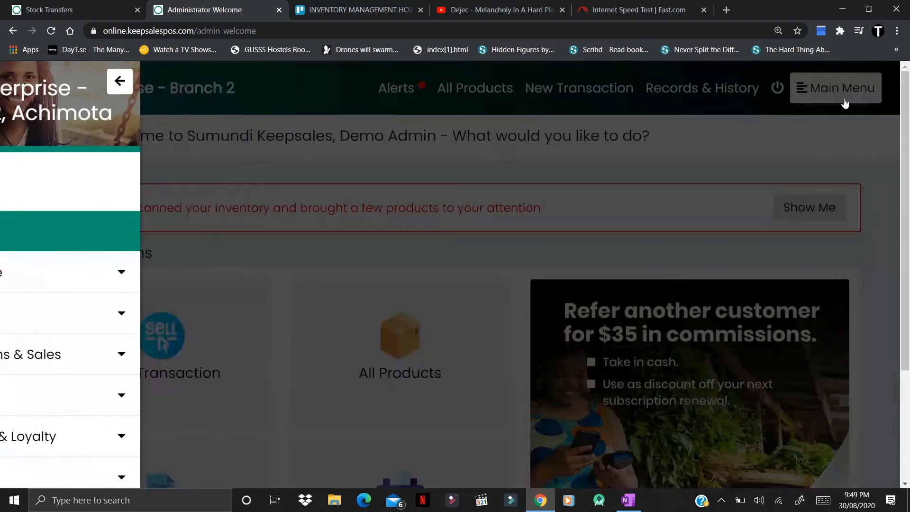
{"action": "left_click", "coordinate": [88, 314]}
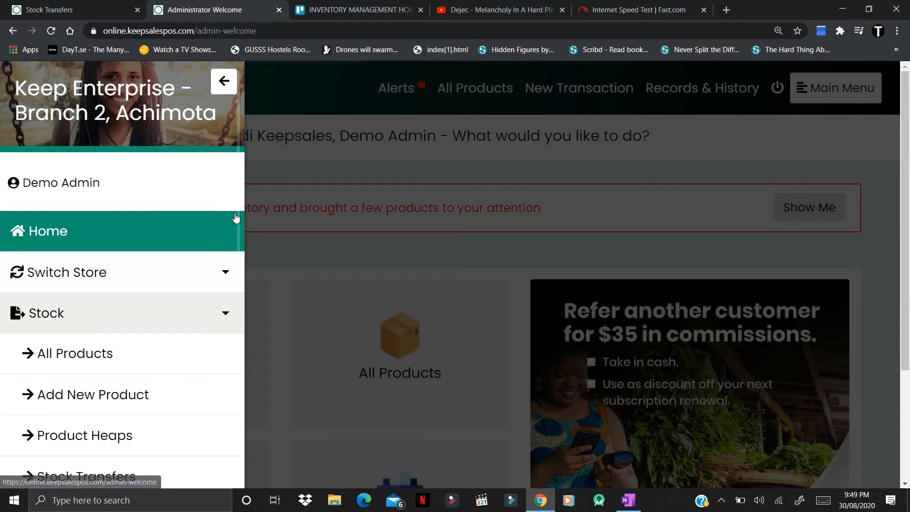
{"action": "scroll", "coordinate": [241, 234], "scroll_direction": "down", "scroll_amount": 1}
{"action": "scroll", "coordinate": [240, 241], "scroll_direction": "down", "scroll_amount": 2}
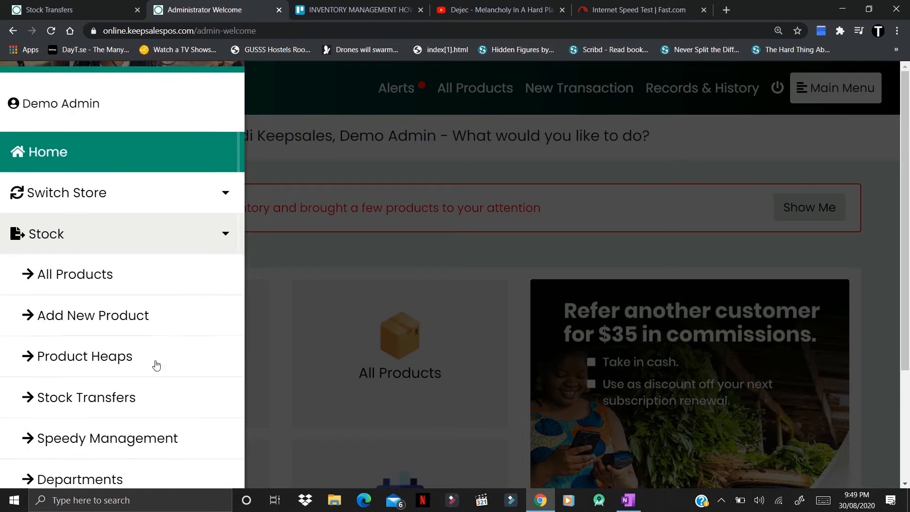
{"action": "left_click", "coordinate": [107, 394]}
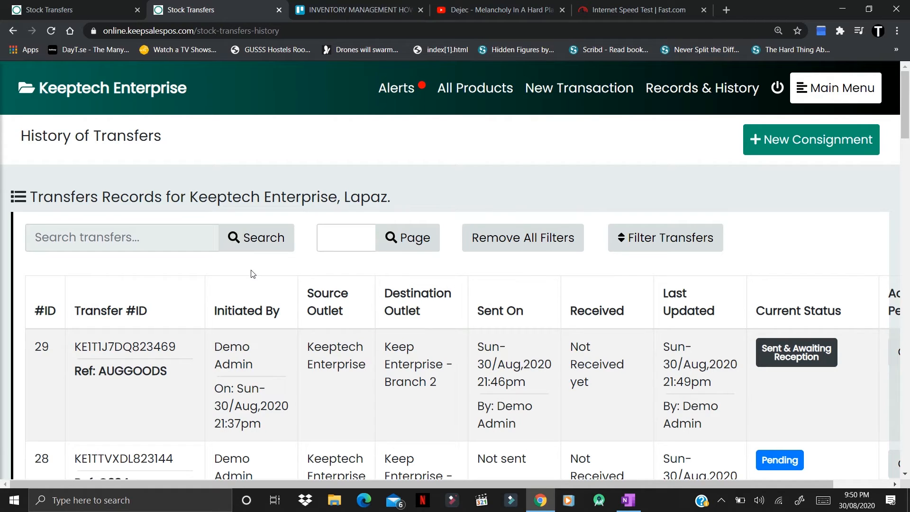
Step: Switch the active store to Keep Enterprise - Branch 2, Achimota
{"action": "left_click", "coordinate": [846, 92]}
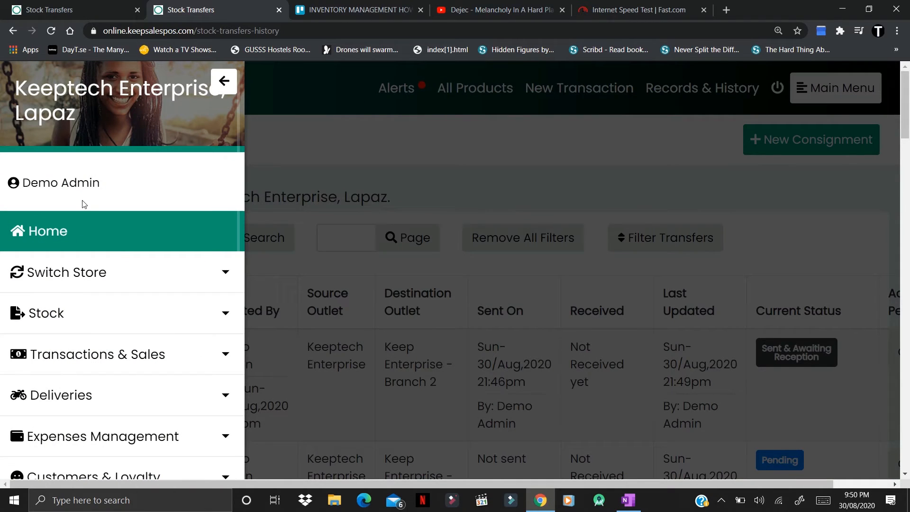
{"action": "left_click", "coordinate": [114, 283]}
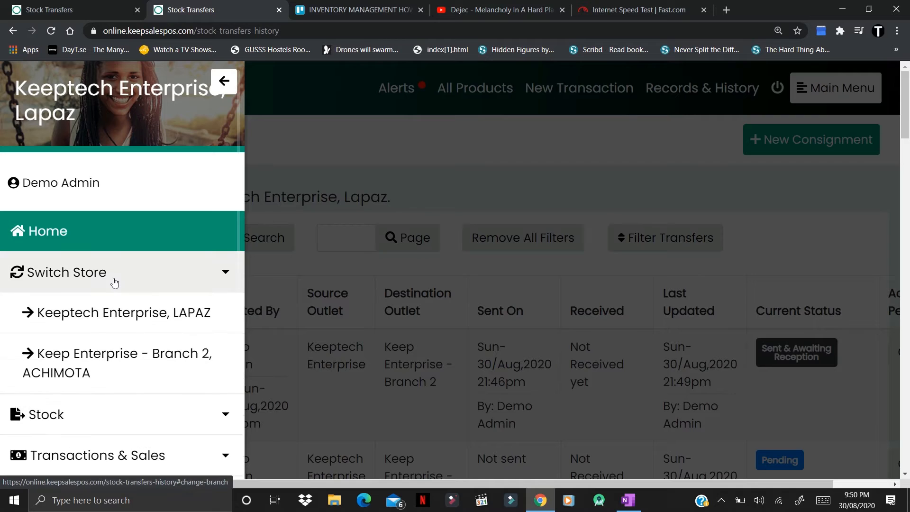
{"action": "left_click", "coordinate": [120, 365]}
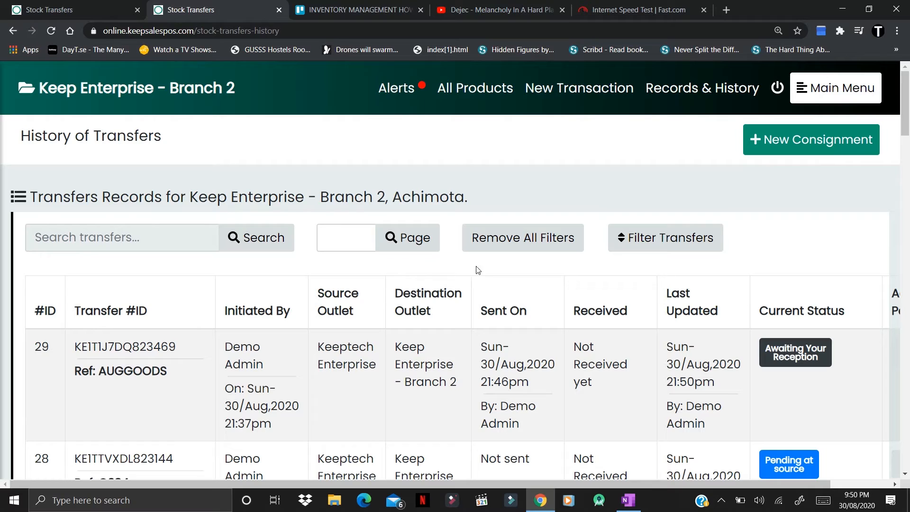
Step: Open the received AUGGOODS consignment for inspection from the branch's transfers history
{"action": "left_click", "coordinate": [905, 474]}
{"action": "left_click", "coordinate": [905, 475]}
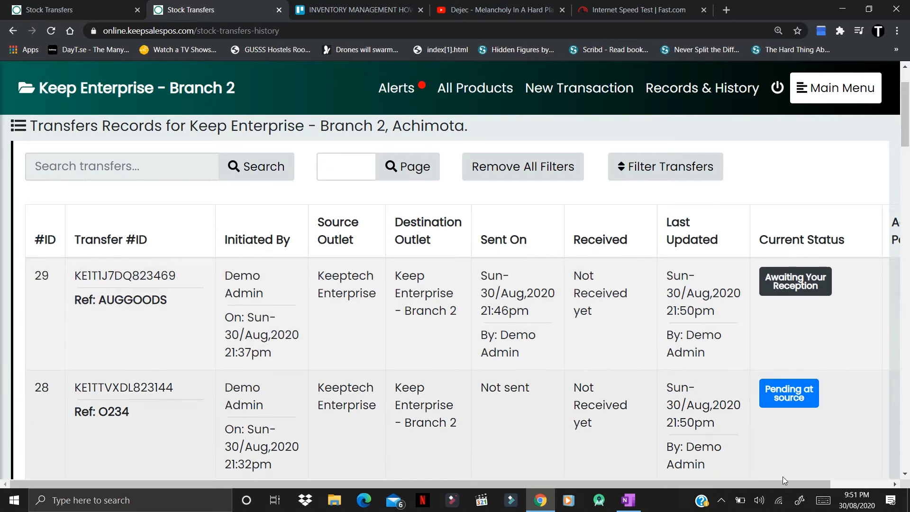
{"action": "left_click", "coordinate": [895, 484]}
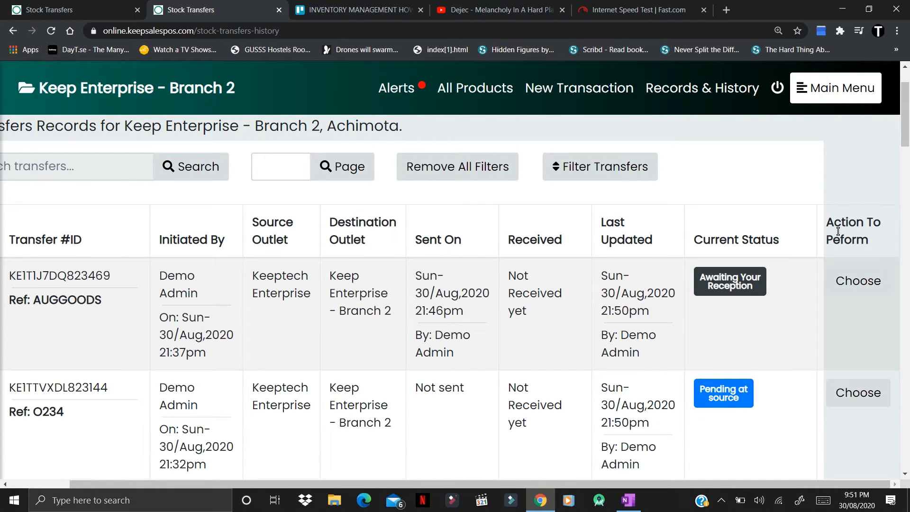
{"action": "left_click", "coordinate": [862, 291]}
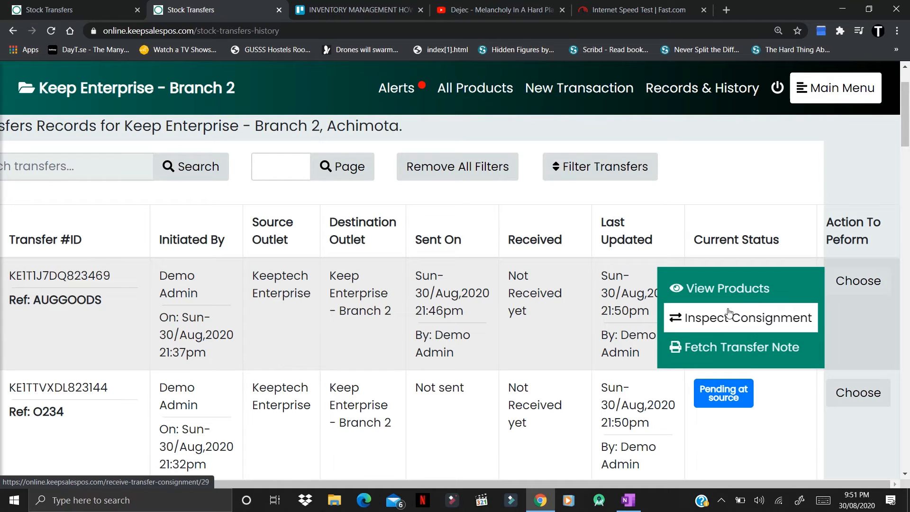
{"action": "left_click", "coordinate": [728, 327]}
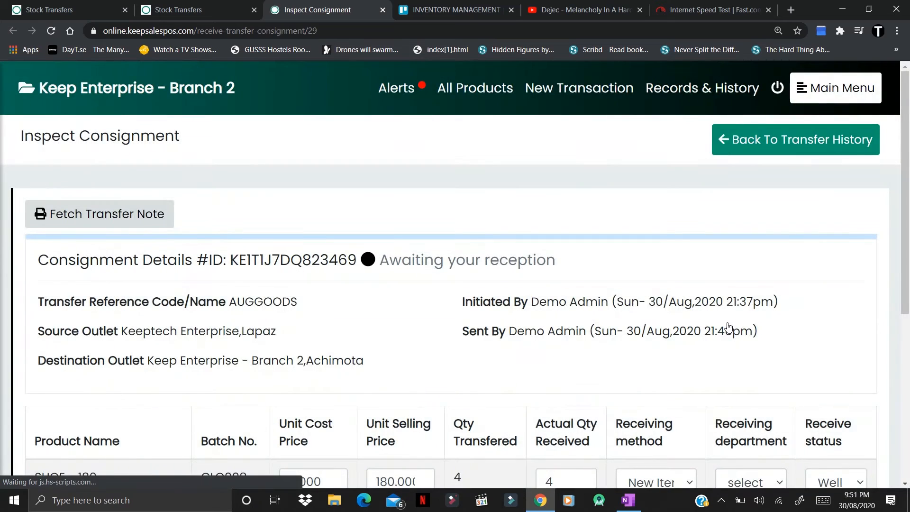
{"action": "scroll", "coordinate": [729, 327], "scroll_direction": "down", "scroll_amount": 1}
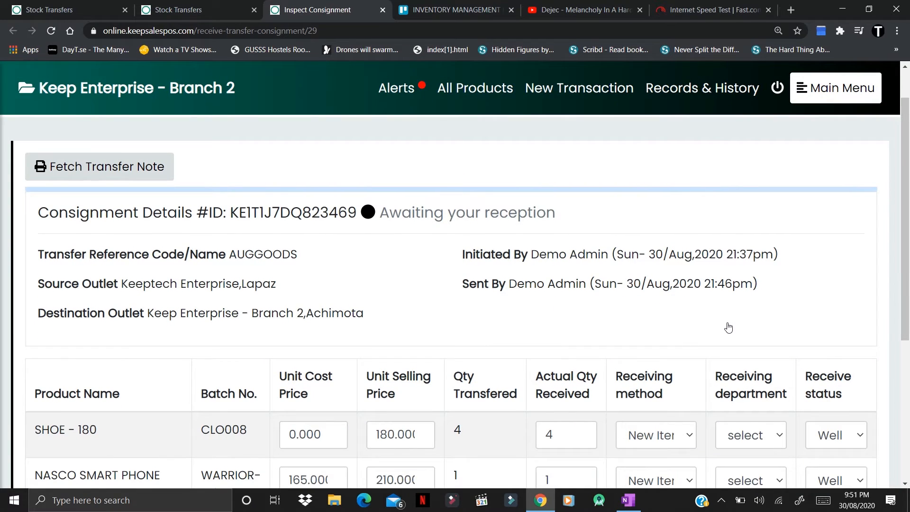
Step: Review the AUGGOODS consignment details and its product lines on the inspection page
{"action": "scroll", "coordinate": [728, 326], "scroll_direction": "down", "scroll_amount": 1}
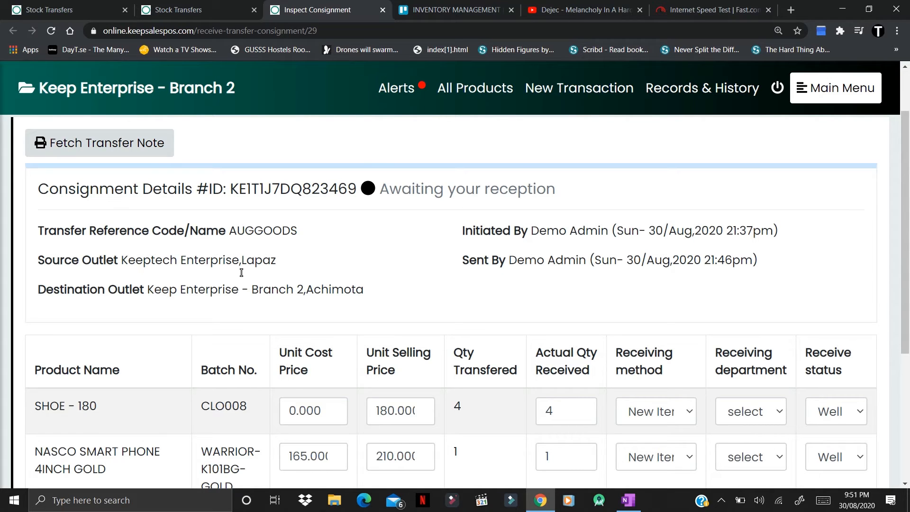
{"action": "scroll", "coordinate": [241, 272], "scroll_direction": "down", "scroll_amount": 2}
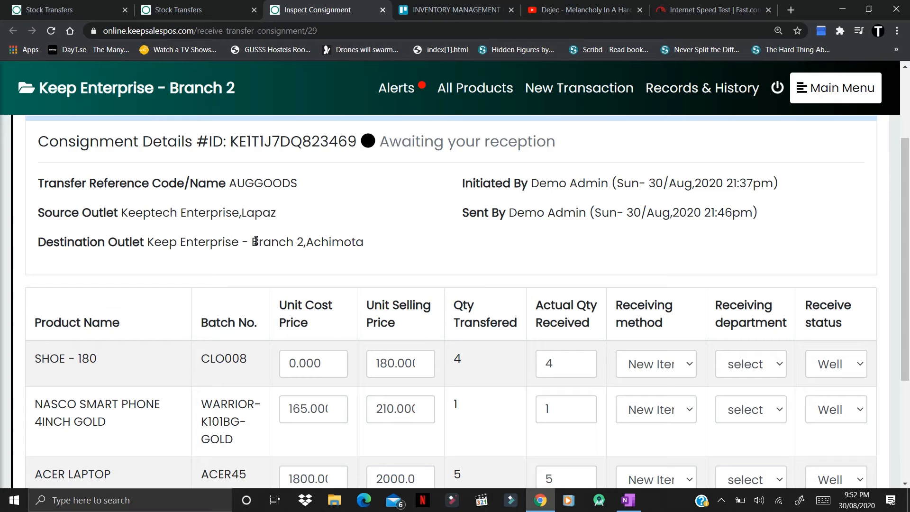
{"action": "scroll", "coordinate": [255, 241], "scroll_direction": "down", "scroll_amount": 1}
{"action": "scroll", "coordinate": [256, 240], "scroll_direction": "down", "scroll_amount": 2}
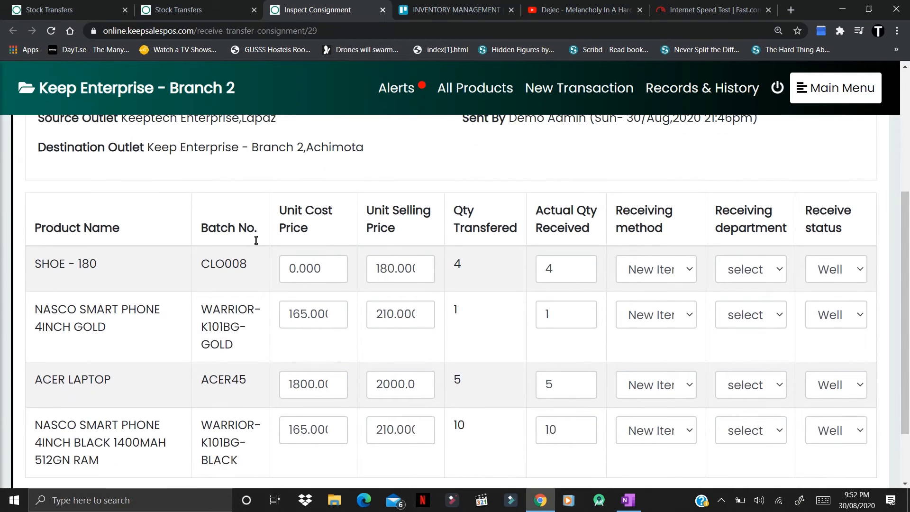
{"action": "scroll", "coordinate": [256, 240], "scroll_direction": "down", "scroll_amount": 1}
{"action": "scroll", "coordinate": [256, 240], "scroll_direction": "up", "scroll_amount": 1}
{"action": "scroll", "coordinate": [256, 240], "scroll_direction": "down", "scroll_amount": 1}
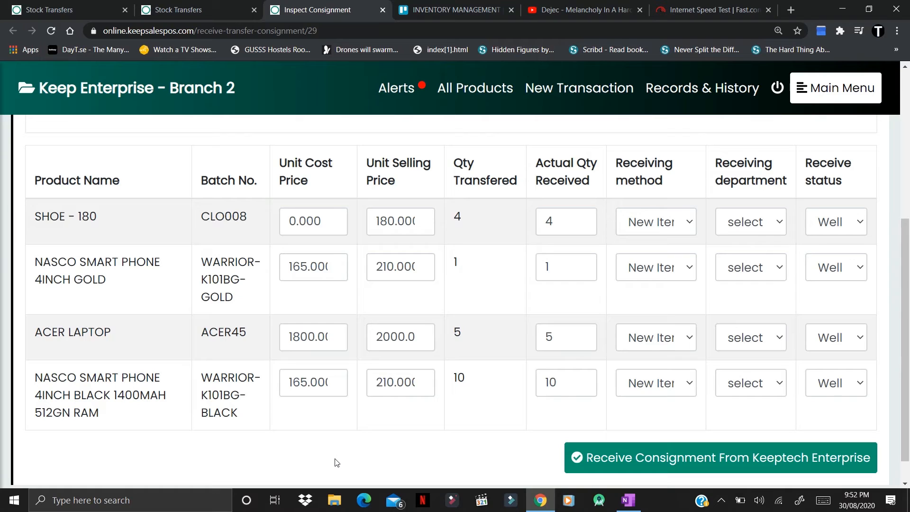
Step: Set the SHOE - 180 unit cost price to 150 and its actual quantity received to 3
{"action": "left_click", "coordinate": [330, 224]}
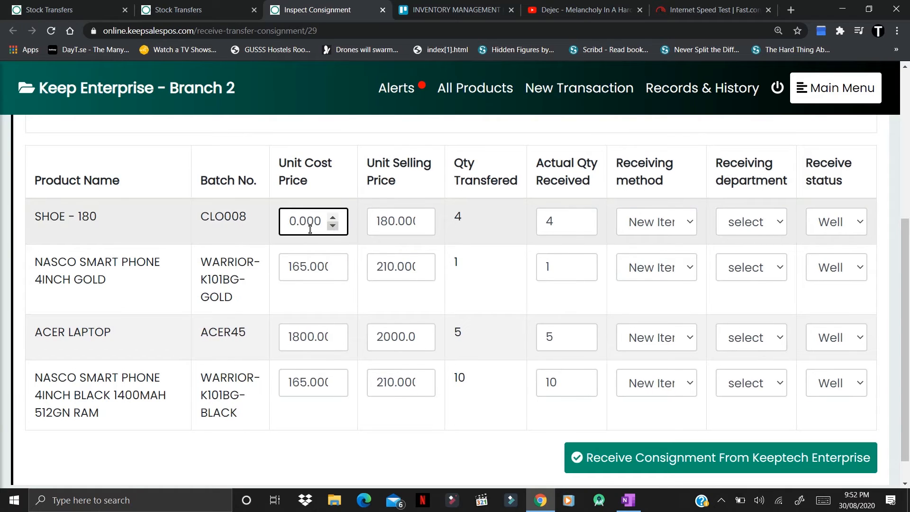
{"action": "left_click", "coordinate": [295, 222]}
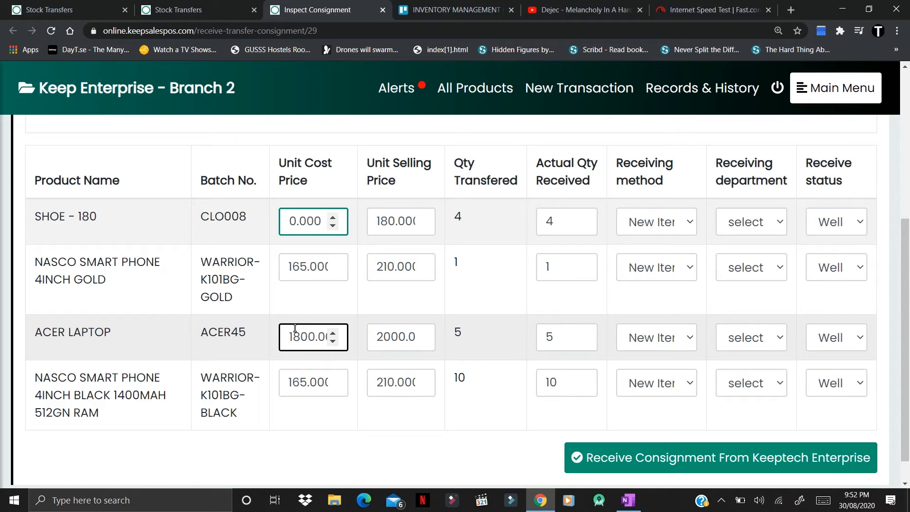
{"action": "key", "text": "BackSpace"}
{"action": "type", "text": "150"}
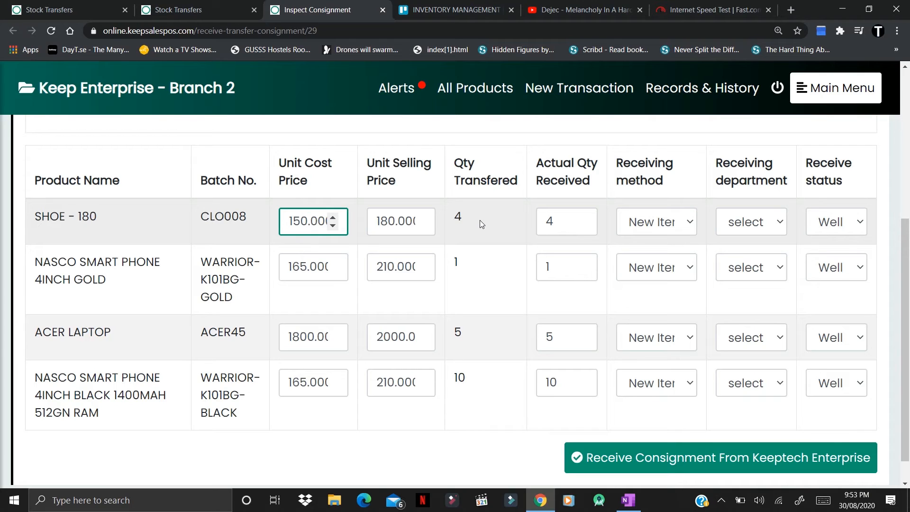
{"action": "left_click", "coordinate": [559, 224]}
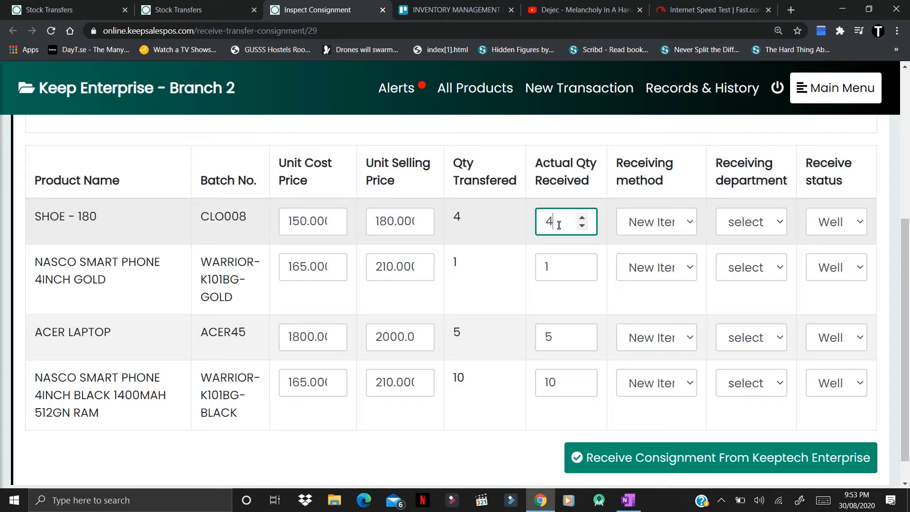
{"action": "key", "text": "BackSpace"}
{"action": "type", "text": "3"}
Step: Try to receive SHOE - 180 as an addition to an existing product by searching for "shoe"
{"action": "left_click", "coordinate": [678, 224]}
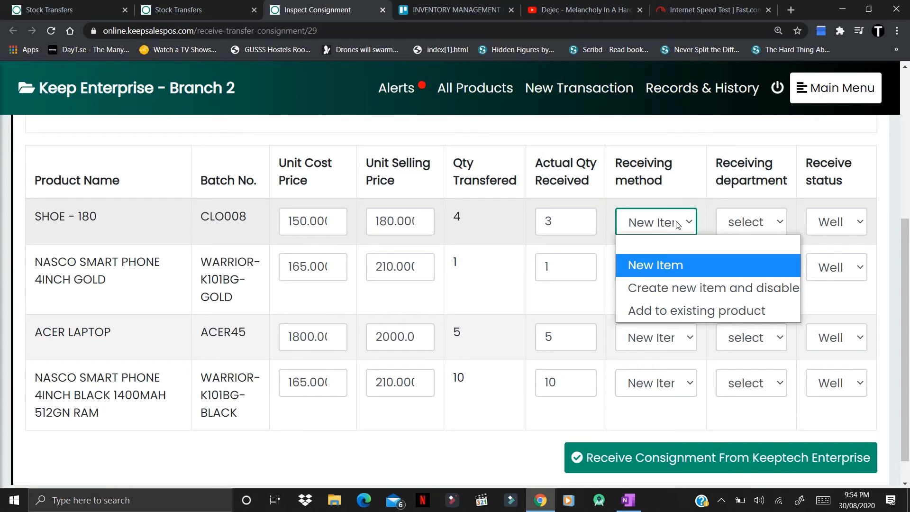
{"action": "left_click", "coordinate": [704, 309]}
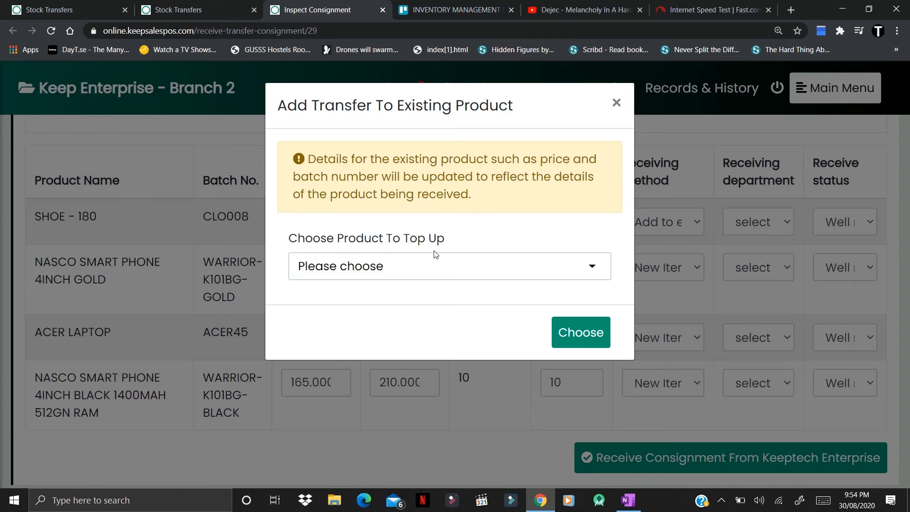
{"action": "left_click", "coordinate": [426, 267]}
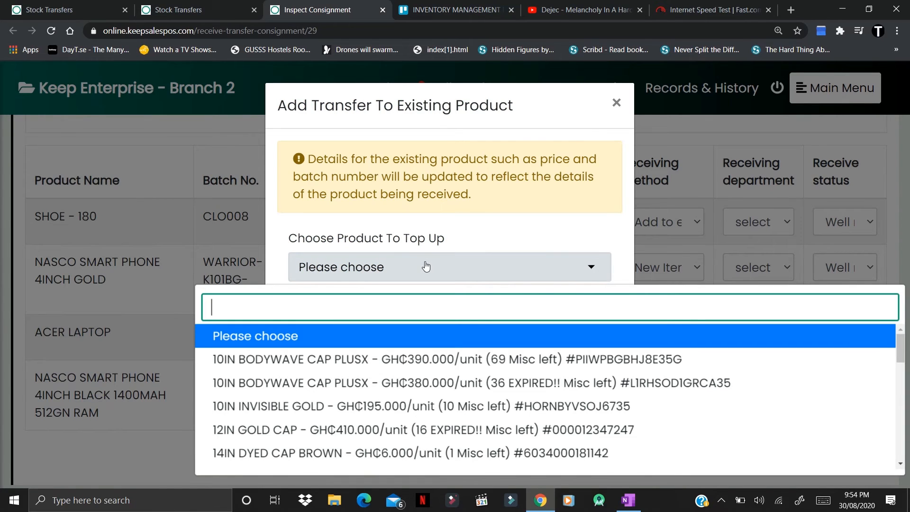
{"action": "type", "text": "sho"}
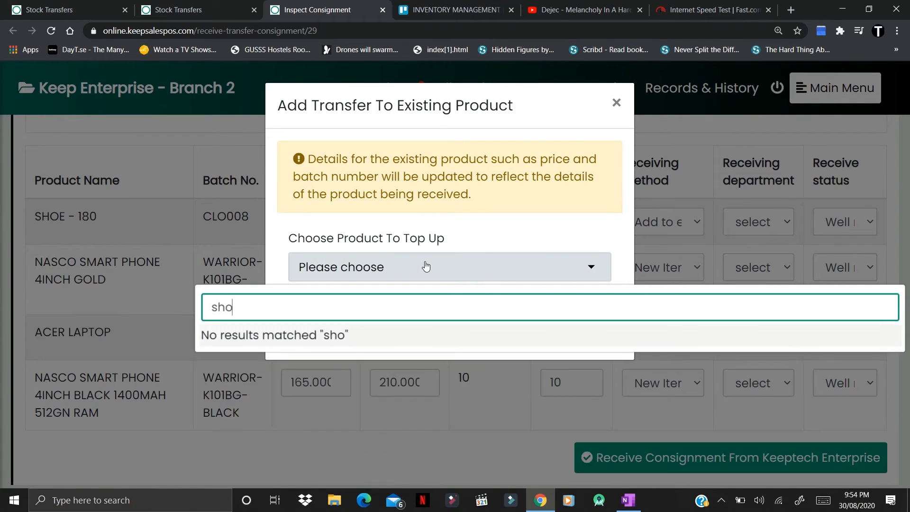
{"action": "type", "text": "e"}
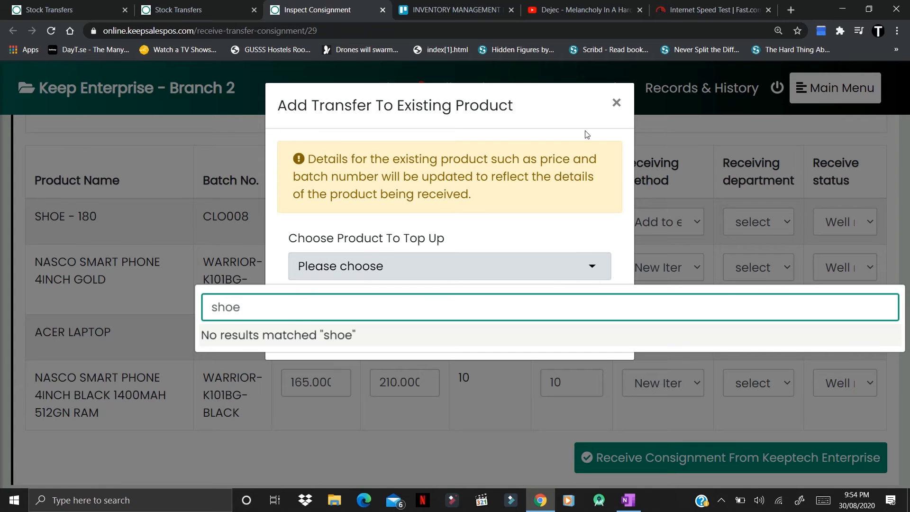
{"action": "left_click", "coordinate": [617, 103]}
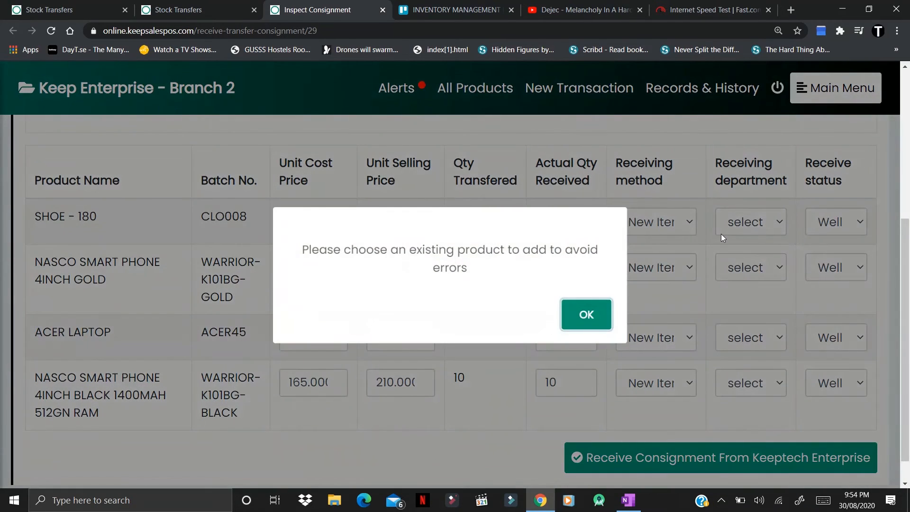
{"action": "left_click", "coordinate": [594, 312]}
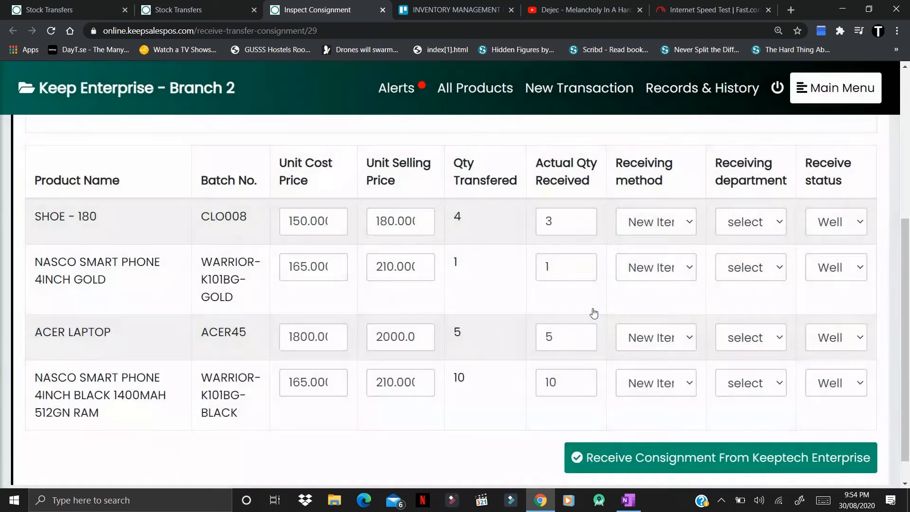
Step: Set the receiving method of SHOE - 180 to the "Create new item and disable" option
{"action": "left_click", "coordinate": [662, 228]}
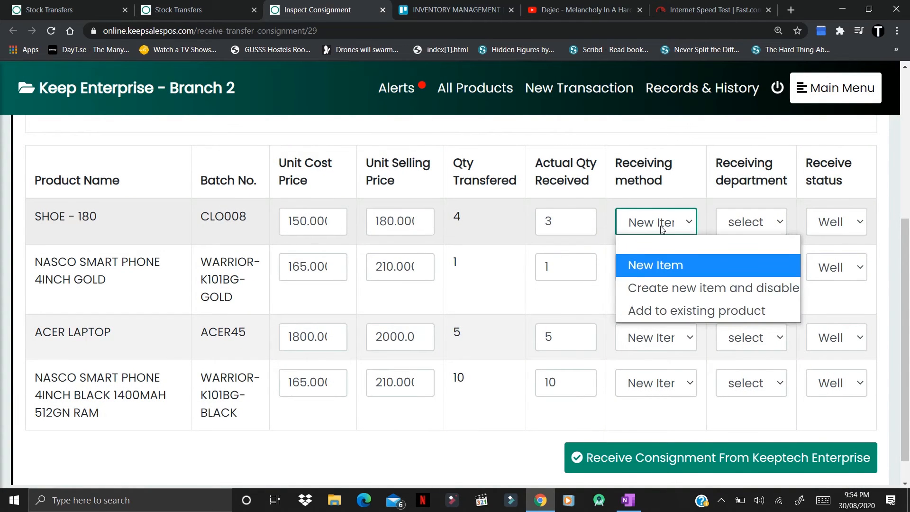
{"action": "left_click", "coordinate": [681, 291]}
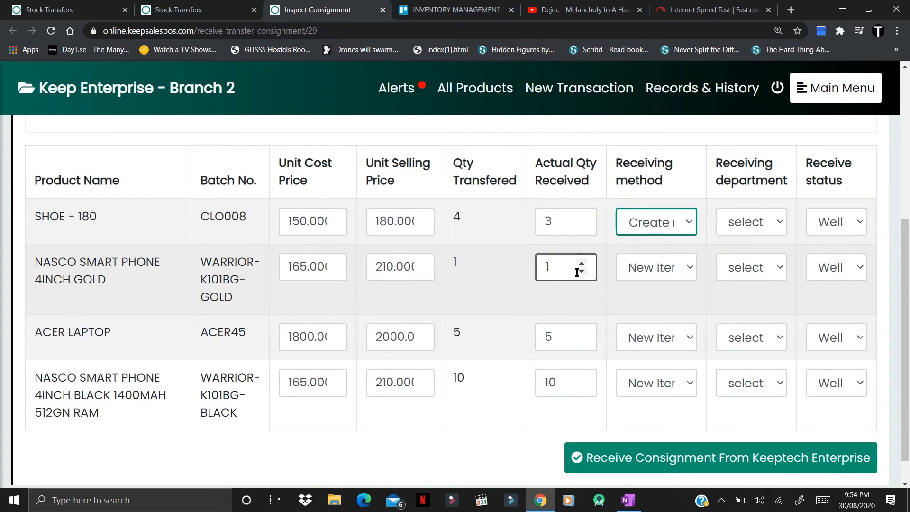
Step: Receive the NASCO SMART PHONE 4INCH GOLD by adding it to the existing NASCO SMART PHONE 4INCH BLACK 1400MAH 512GN RAM product
{"action": "left_click", "coordinate": [658, 271]}
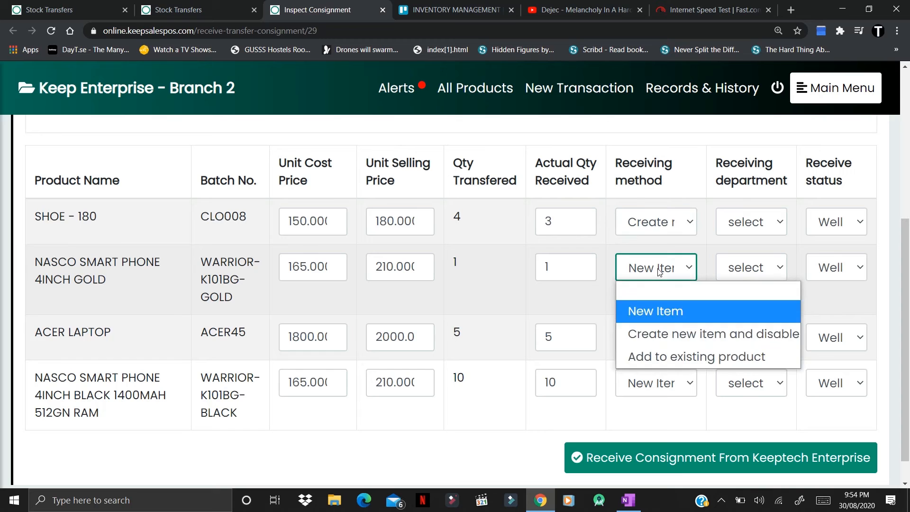
{"action": "left_click", "coordinate": [665, 365]}
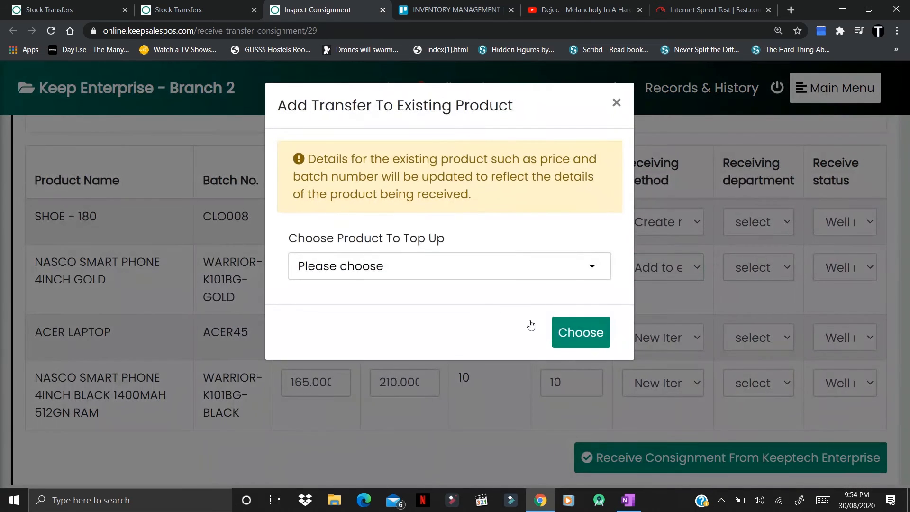
{"action": "left_click", "coordinate": [532, 271]}
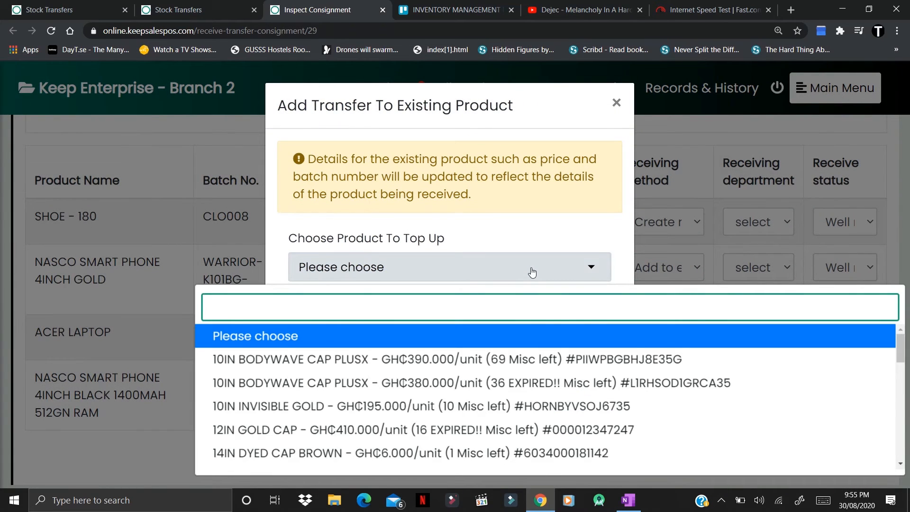
{"action": "type", "text": "naso"}
{"action": "key", "text": "BackSpace"}
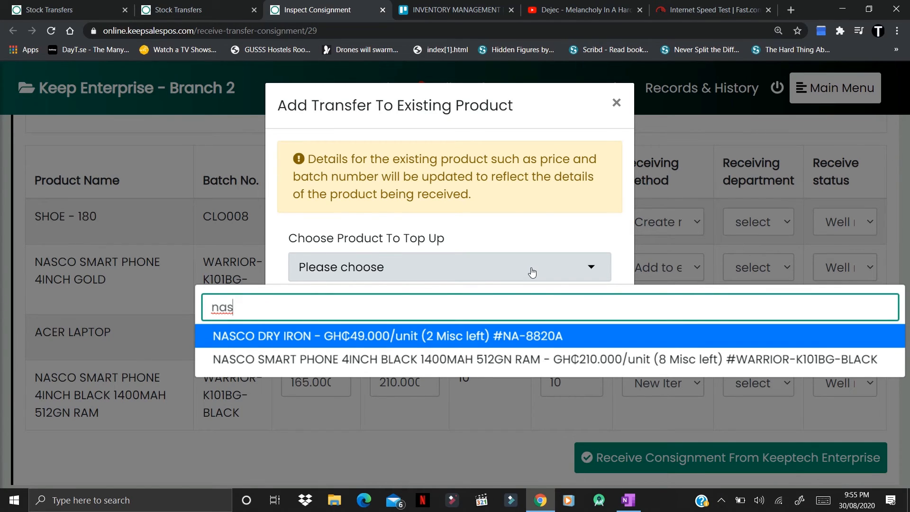
{"action": "left_click", "coordinate": [513, 360]}
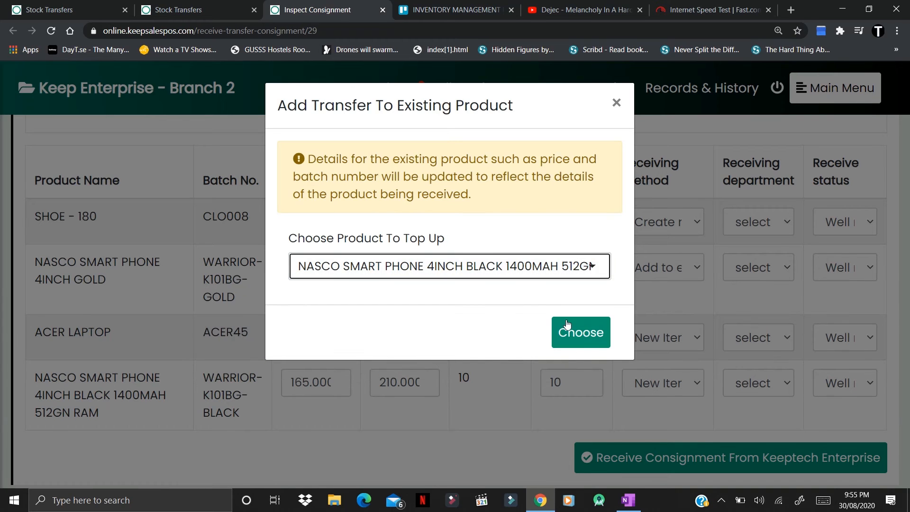
{"action": "left_click", "coordinate": [577, 338]}
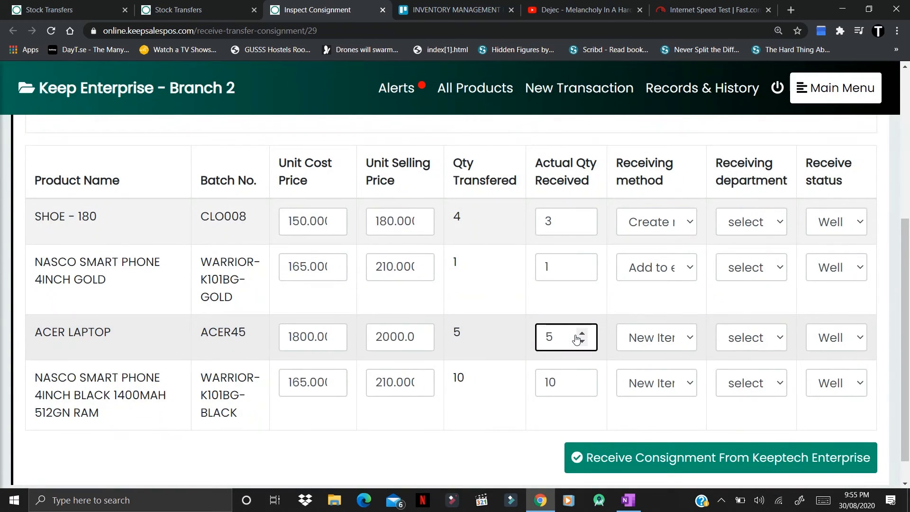
Step: Receive the ACER LAPTOP line by adding it to the existing ACER LAPTOP product with batch number ACER45
{"action": "left_click", "coordinate": [674, 342]}
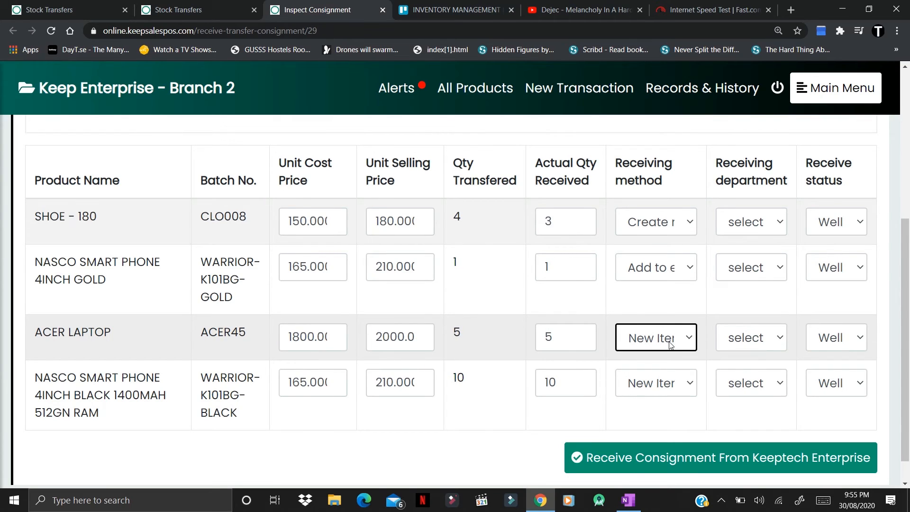
{"action": "left_click", "coordinate": [682, 339]}
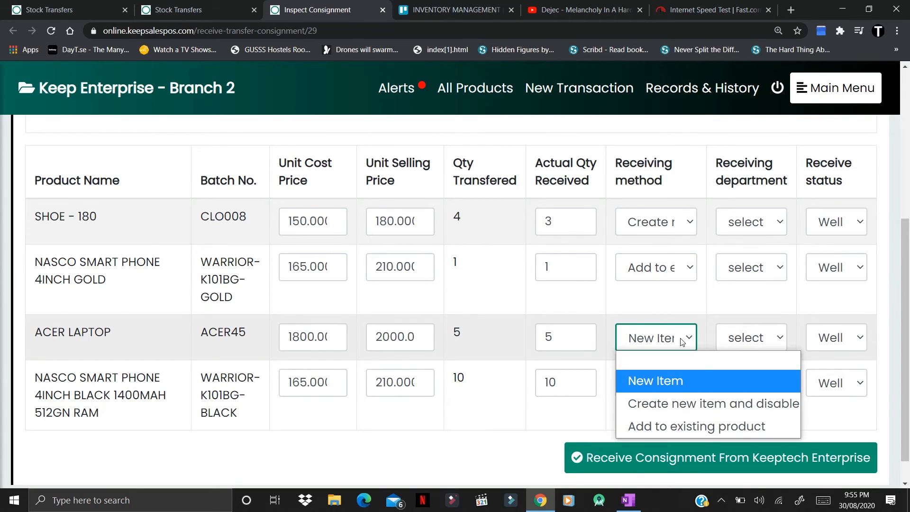
{"action": "left_click", "coordinate": [671, 427]}
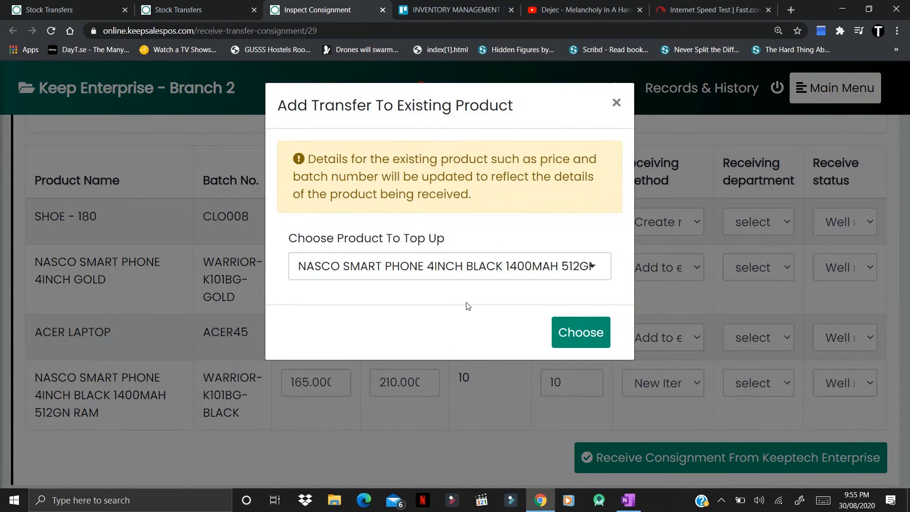
{"action": "left_click", "coordinate": [537, 268]}
{"action": "type", "text": "ac"}
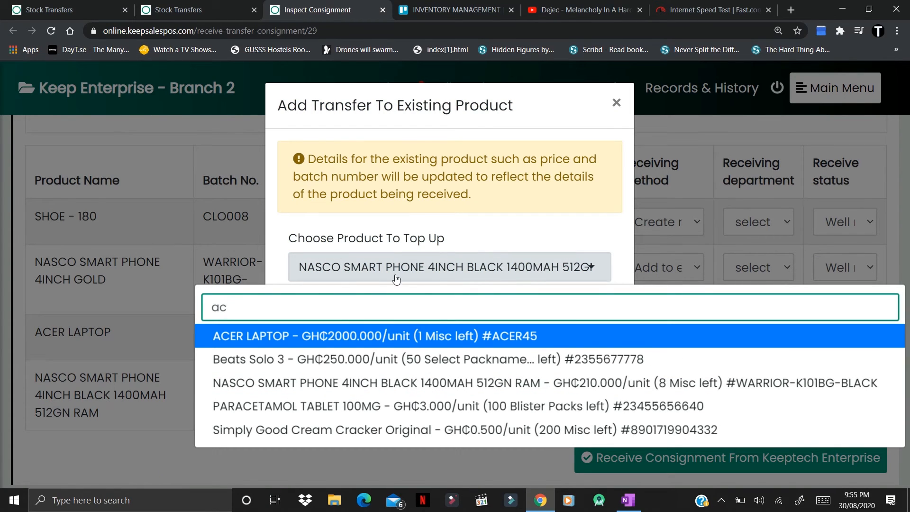
{"action": "left_click", "coordinate": [373, 339]}
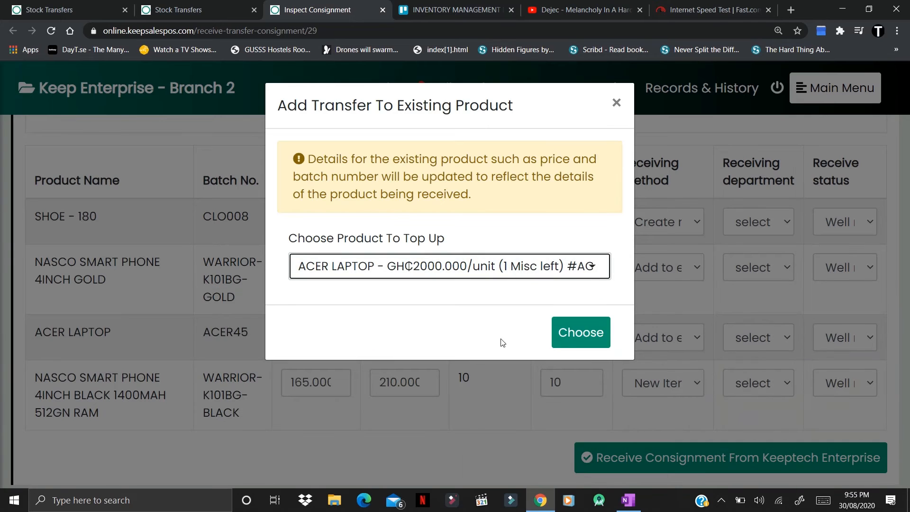
{"action": "left_click", "coordinate": [581, 332]}
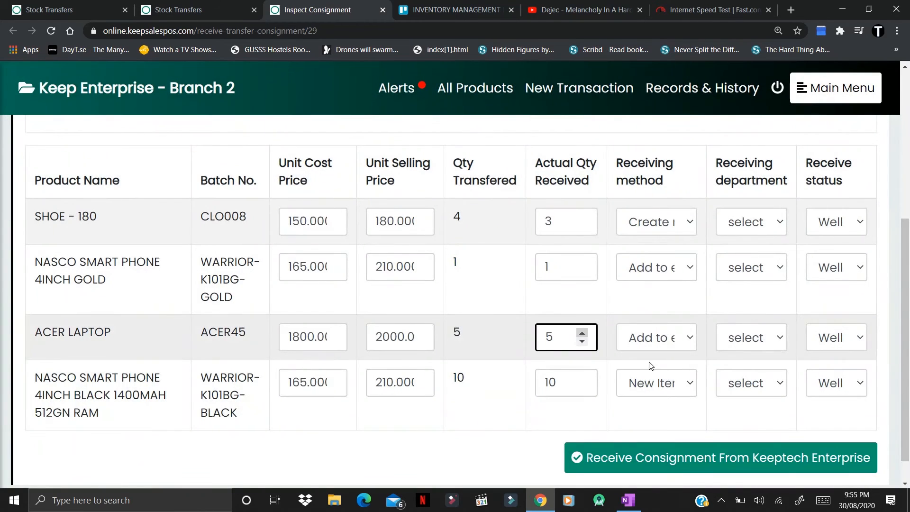
Step: Receive the NASCO SMART PHONE 4INCH BLACK line by adding it to the existing NASCO SMART PHONE 4INCH BLACK 1400MAH 512GN RAM product
{"action": "left_click", "coordinate": [687, 386]}
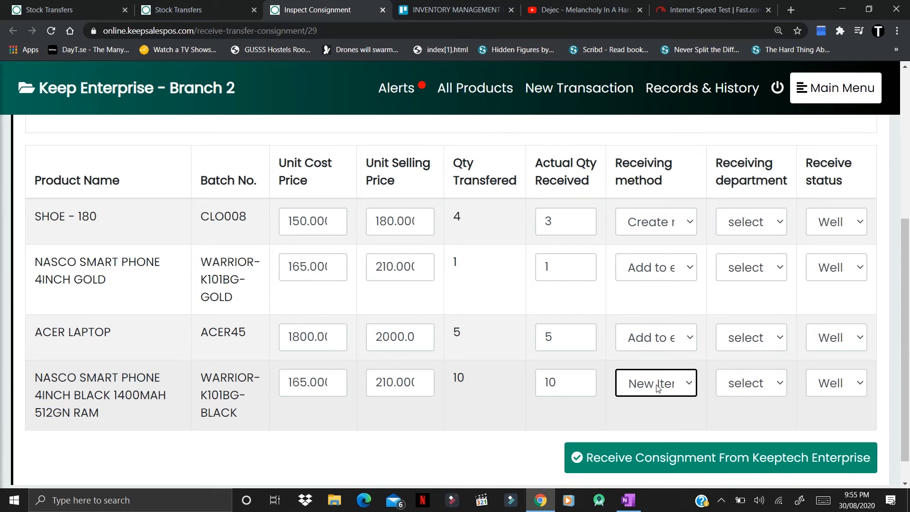
{"action": "left_click", "coordinate": [310, 385]}
{"action": "left_click", "coordinate": [133, 377]}
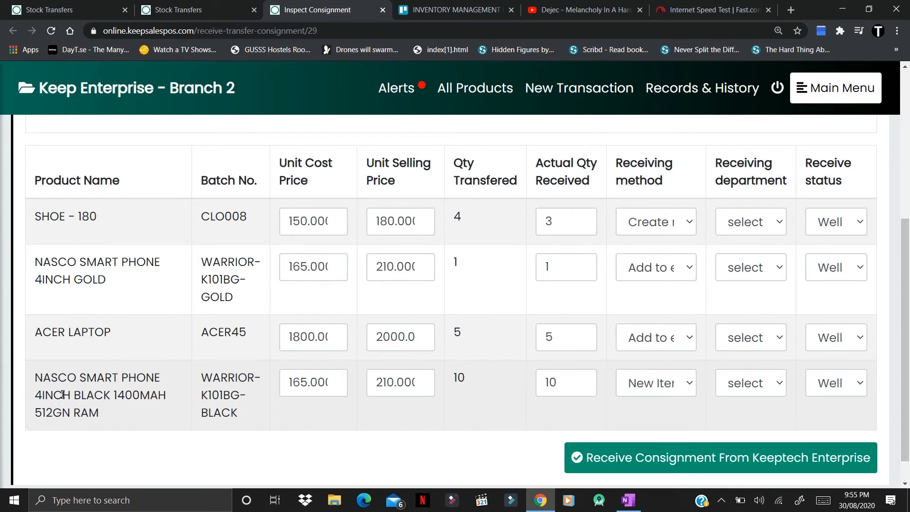
{"action": "left_click", "coordinate": [647, 381]}
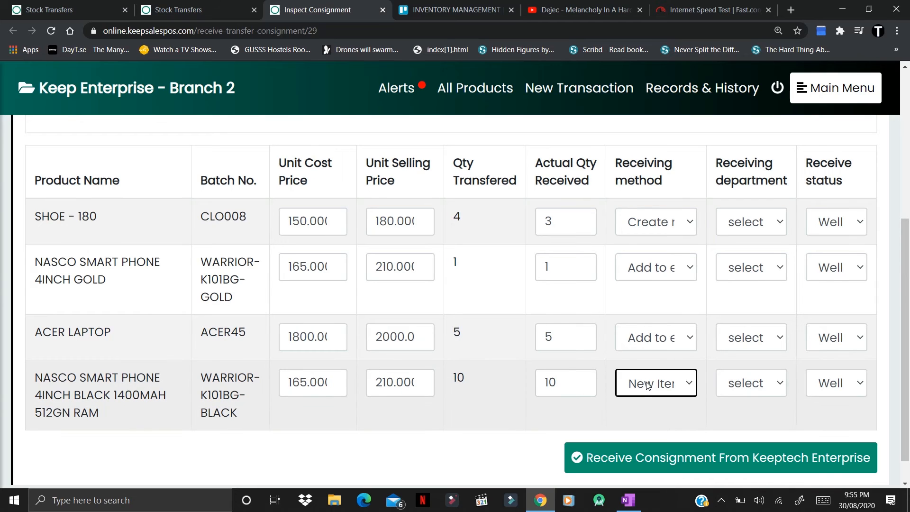
{"action": "left_click", "coordinate": [646, 384]}
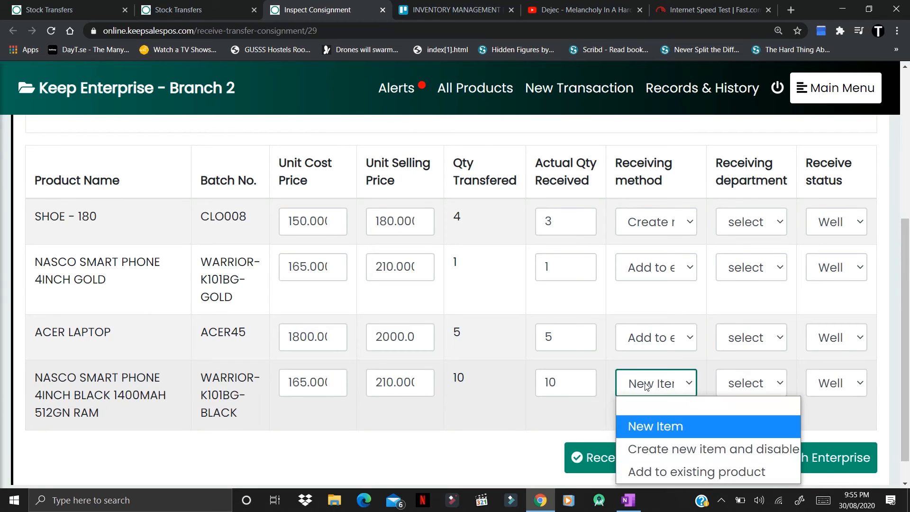
{"action": "left_click", "coordinate": [680, 471]}
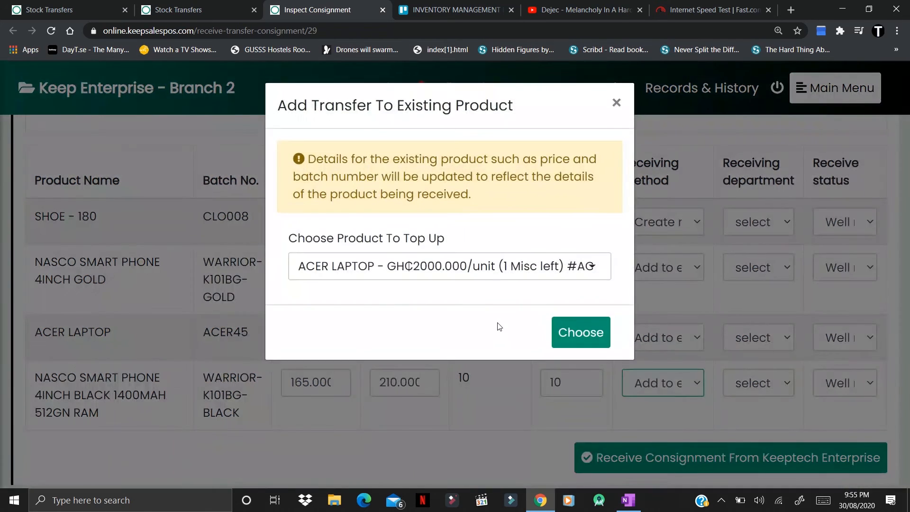
{"action": "left_click", "coordinate": [547, 260]}
{"action": "type", "text": "nas"}
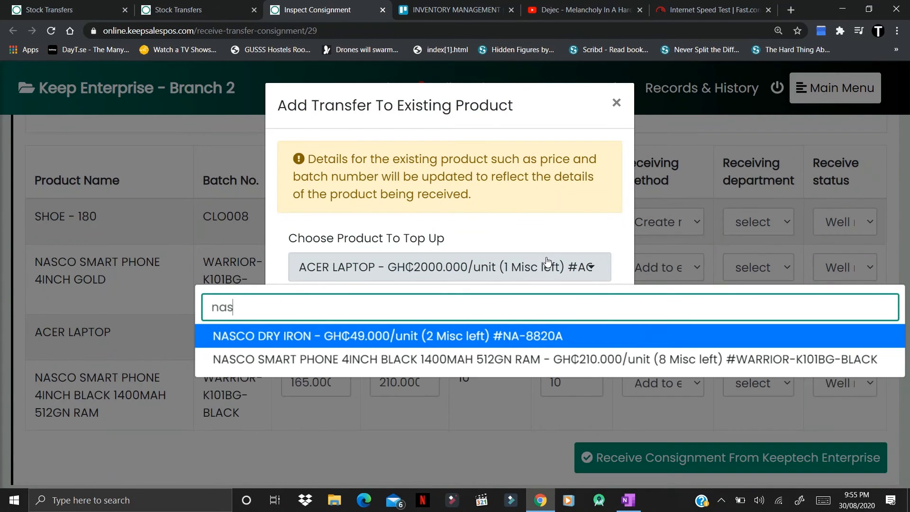
{"action": "left_click", "coordinate": [520, 361]}
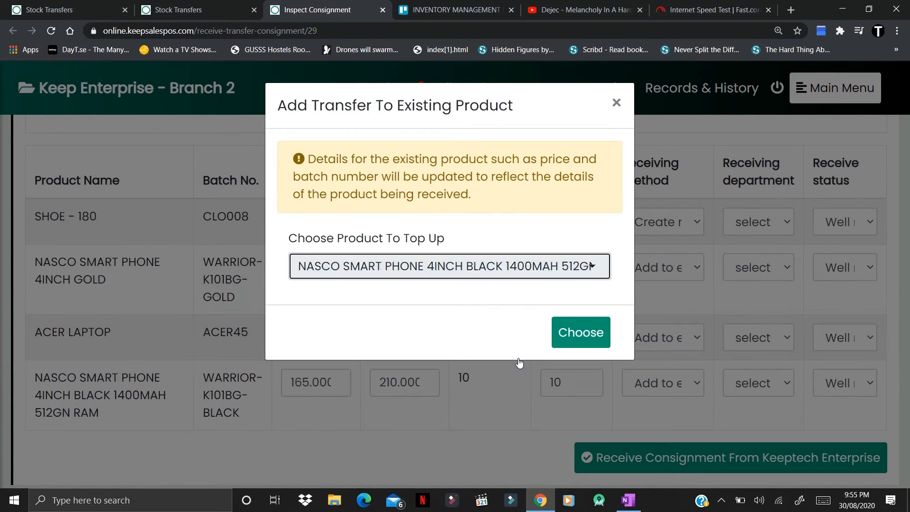
{"action": "left_click", "coordinate": [574, 347]}
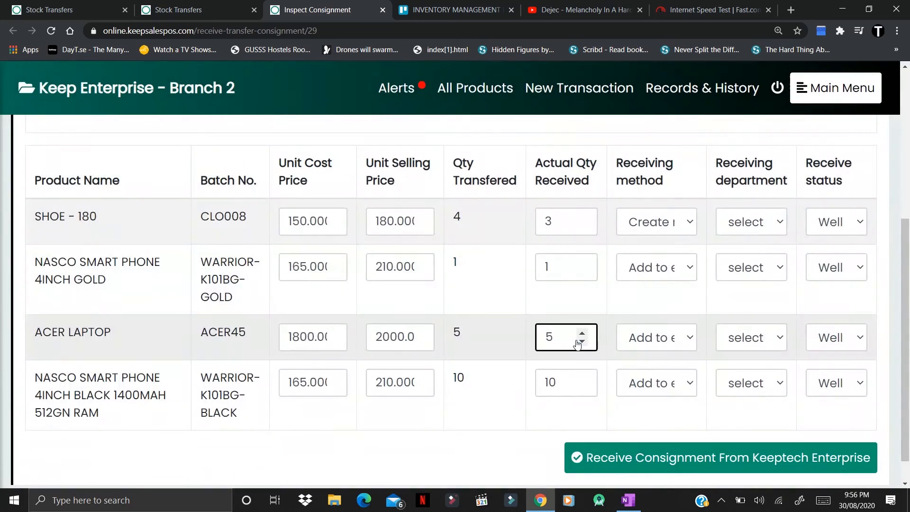
Step: Try to match the NASCO SMART PHONE 4INCH GOLD to an existing product again by searching for "nasc"
{"action": "left_click", "coordinate": [645, 272]}
{"action": "left_click", "coordinate": [645, 272]}
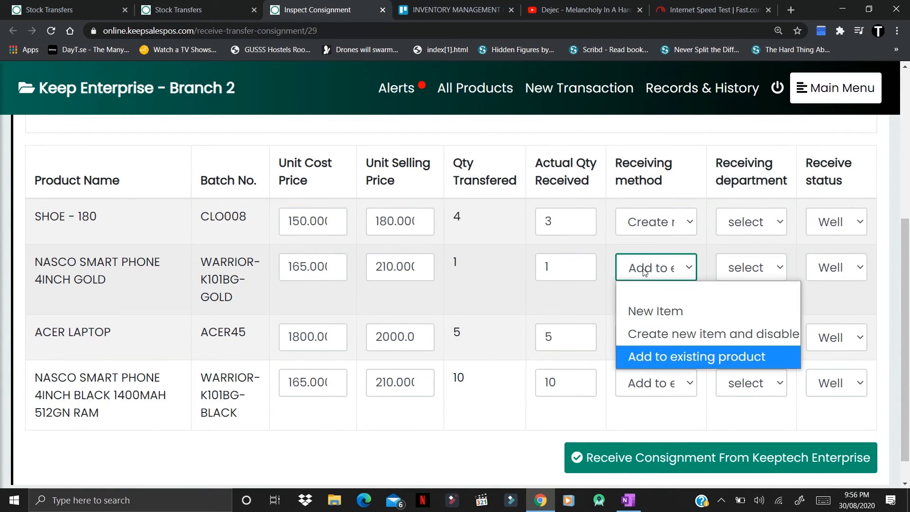
{"action": "left_click", "coordinate": [649, 357]}
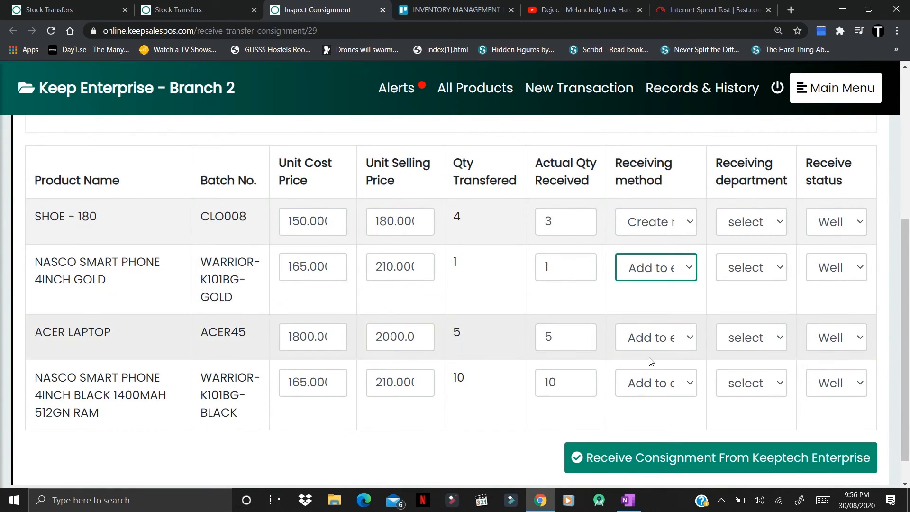
{"action": "left_click", "coordinate": [677, 267]}
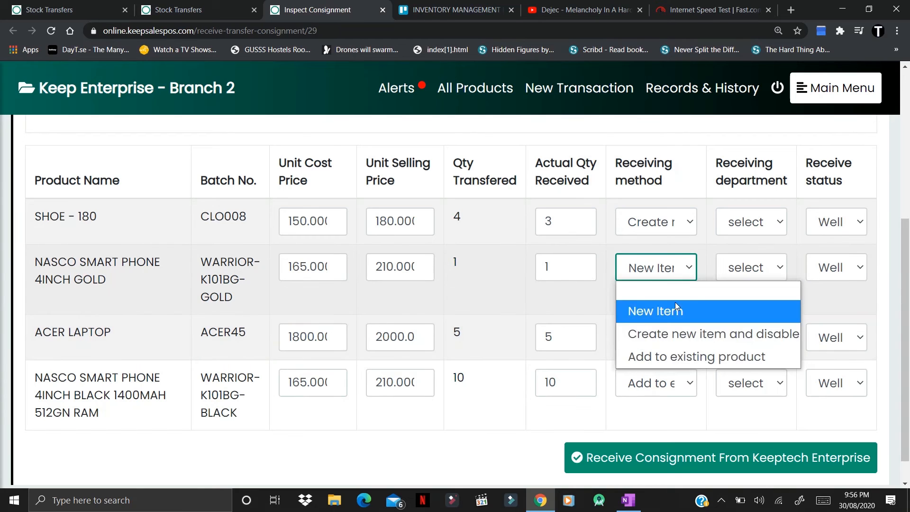
{"action": "left_click", "coordinate": [675, 356]}
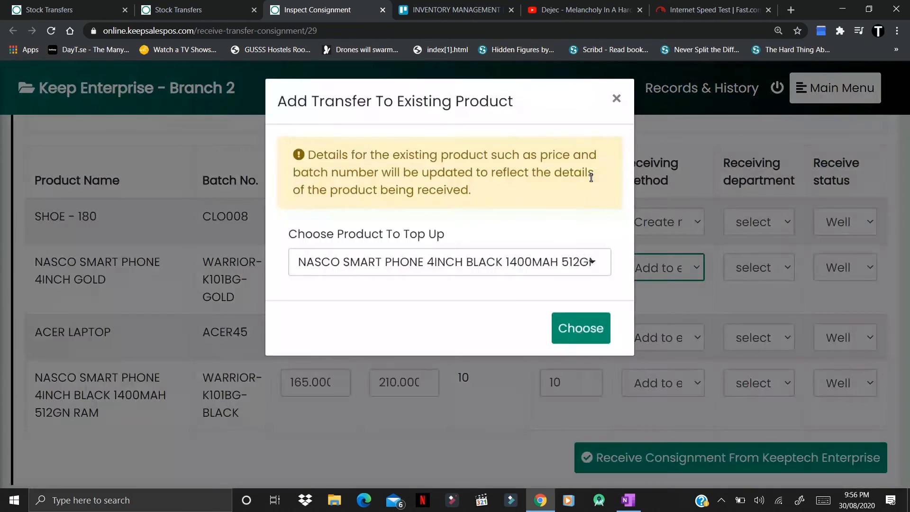
{"action": "left_click", "coordinate": [521, 269]}
{"action": "type", "text": "nasc"}
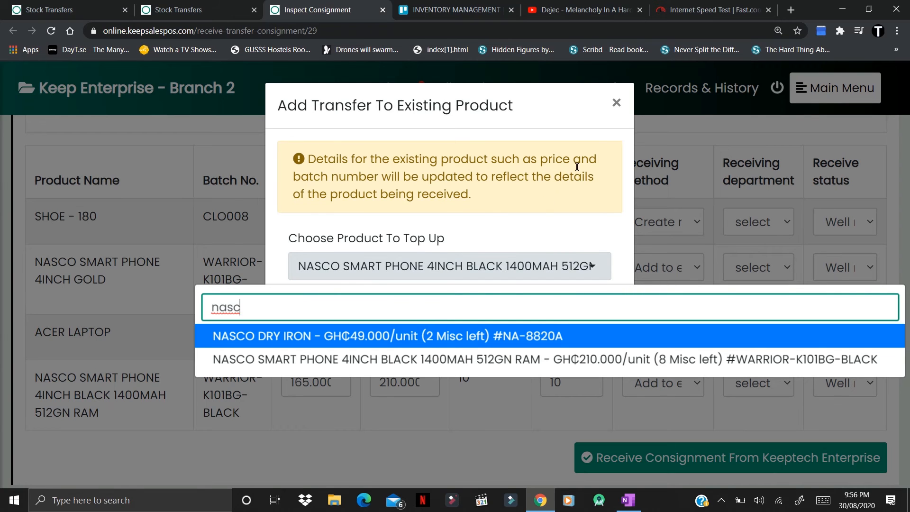
{"action": "left_click", "coordinate": [599, 133]}
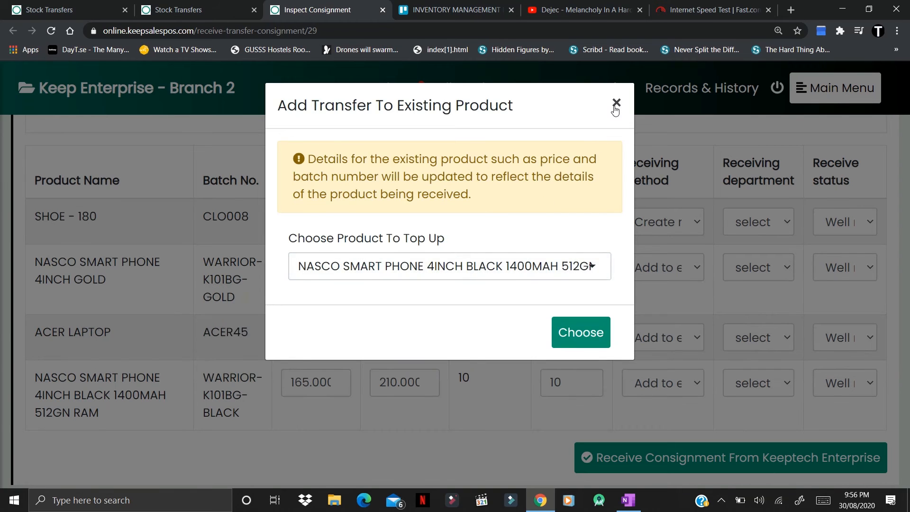
{"action": "left_click", "coordinate": [616, 103]}
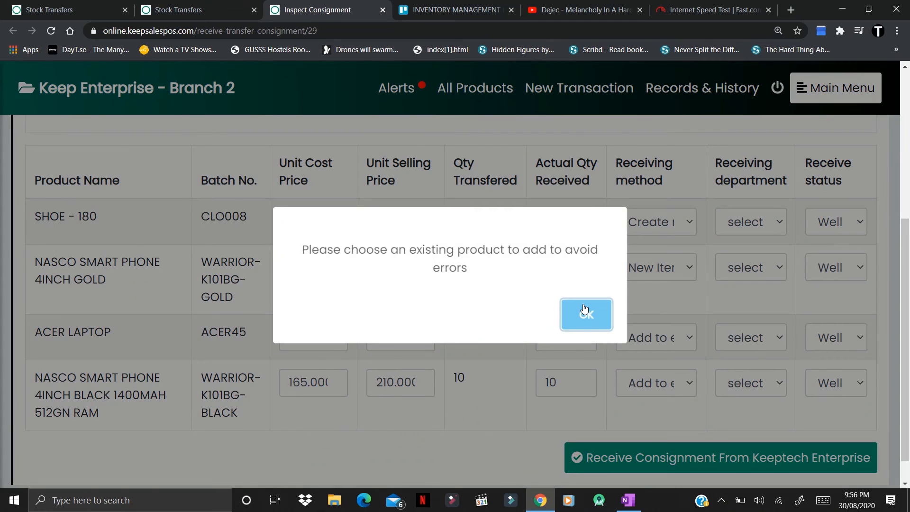
{"action": "left_click", "coordinate": [584, 310]}
Step: Set the receiving method of the NASCO SMART PHONE 4INCH GOLD to "Create new item and disable"
{"action": "left_click", "coordinate": [657, 268]}
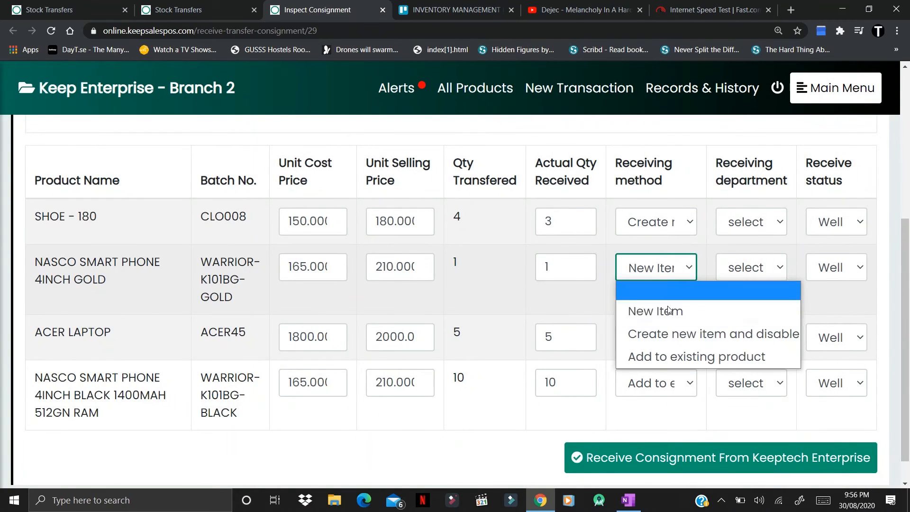
{"action": "left_click", "coordinate": [675, 331]}
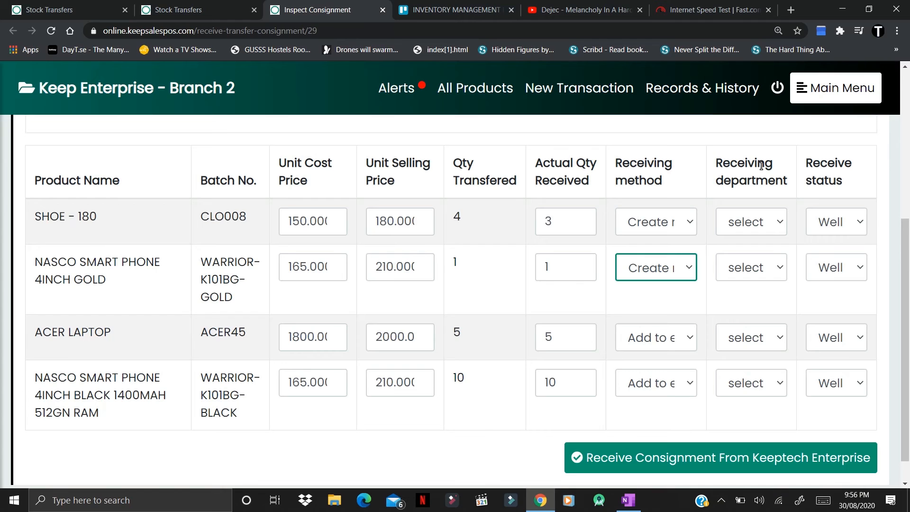
Step: Assign SHOE - 180 to the Accessories receiving department, and both NASCO phones and the ACER LAPTOP to Electronics
{"action": "left_click", "coordinate": [769, 224]}
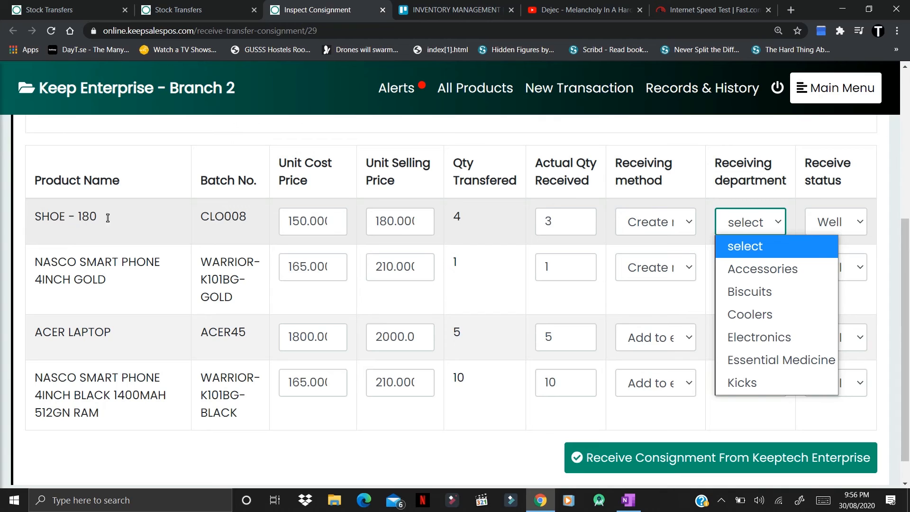
{"action": "left_click", "coordinate": [776, 271]}
{"action": "left_click", "coordinate": [752, 268]}
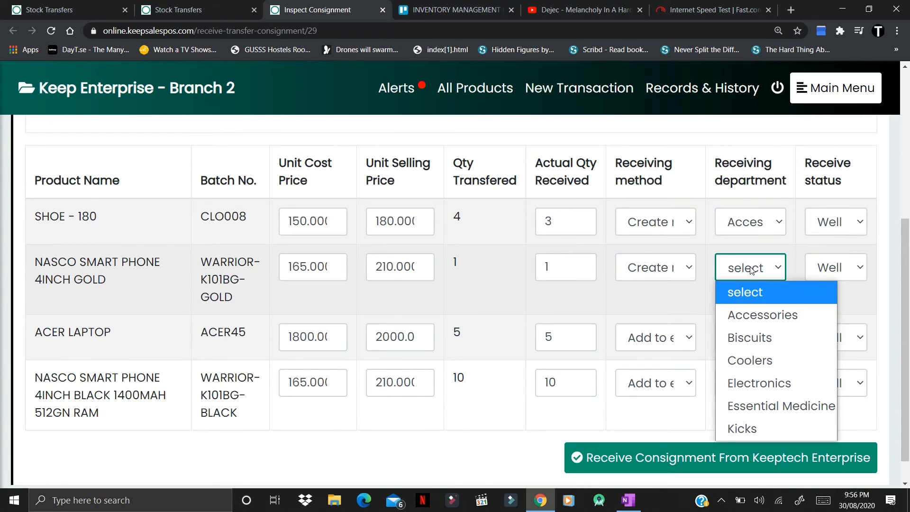
{"action": "left_click", "coordinate": [755, 383]}
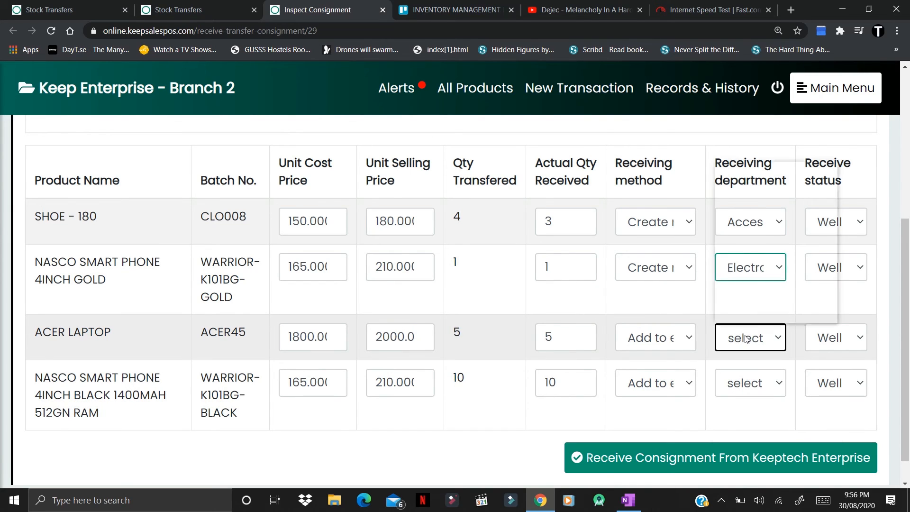
{"action": "left_click", "coordinate": [746, 338]}
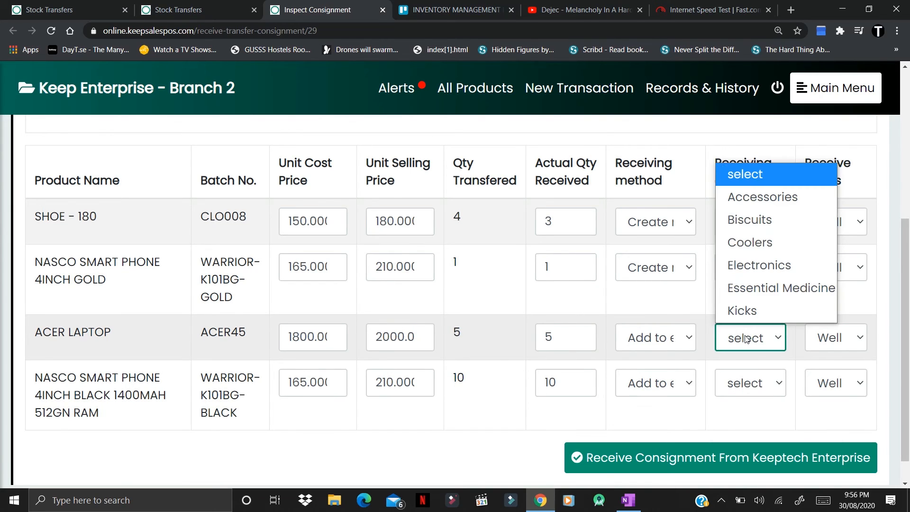
{"action": "left_click", "coordinate": [760, 268]}
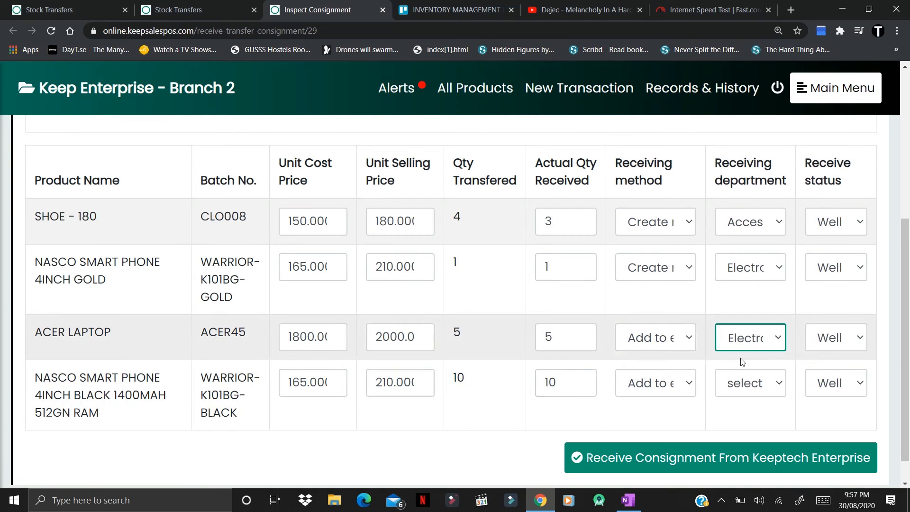
{"action": "left_click", "coordinate": [730, 379]}
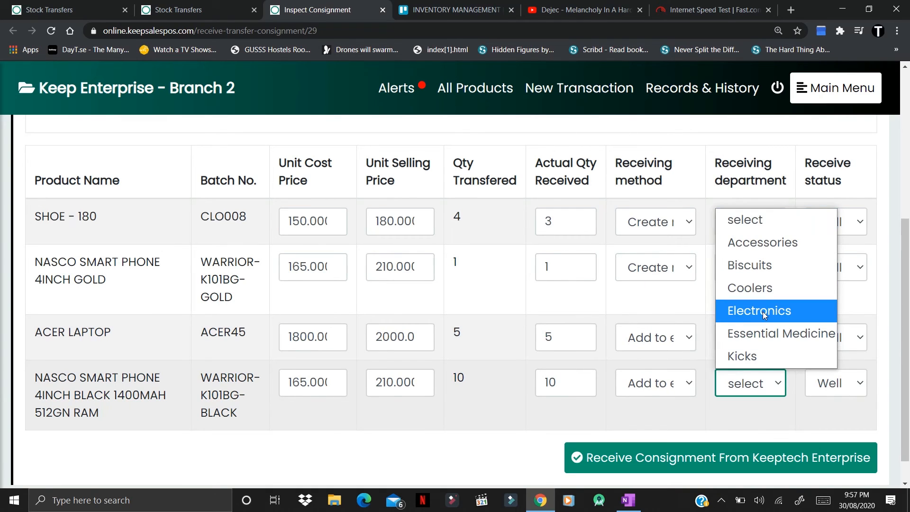
{"action": "left_click", "coordinate": [761, 315]}
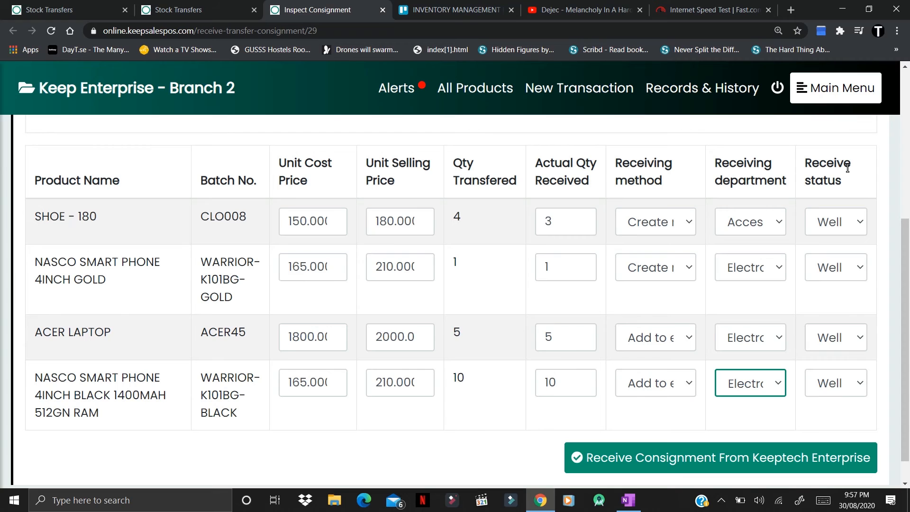
Step: Mark the shoe and gold phone as "Well received", the ACER LAPTOP as "Received with discrepancies", and the black phone as "Reject this product"
{"action": "left_click", "coordinate": [835, 223]}
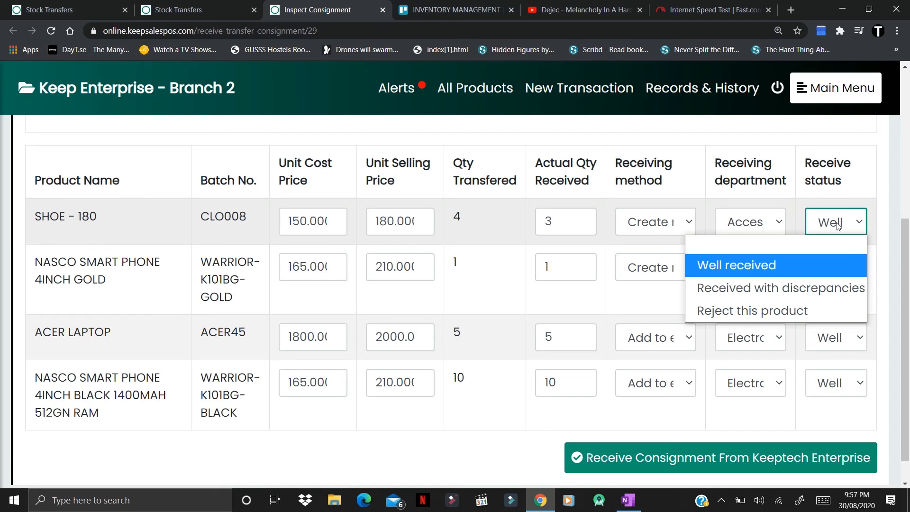
{"action": "left_click", "coordinate": [767, 269]}
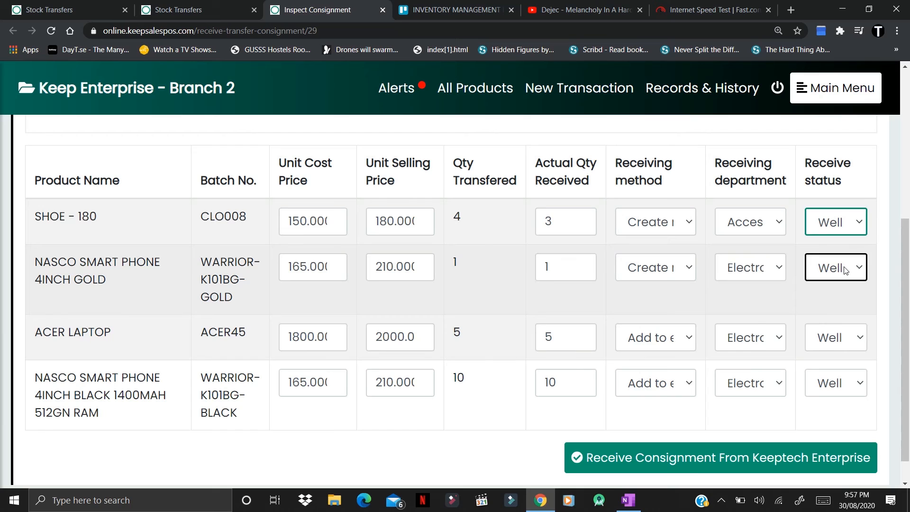
{"action": "left_click", "coordinate": [846, 270]}
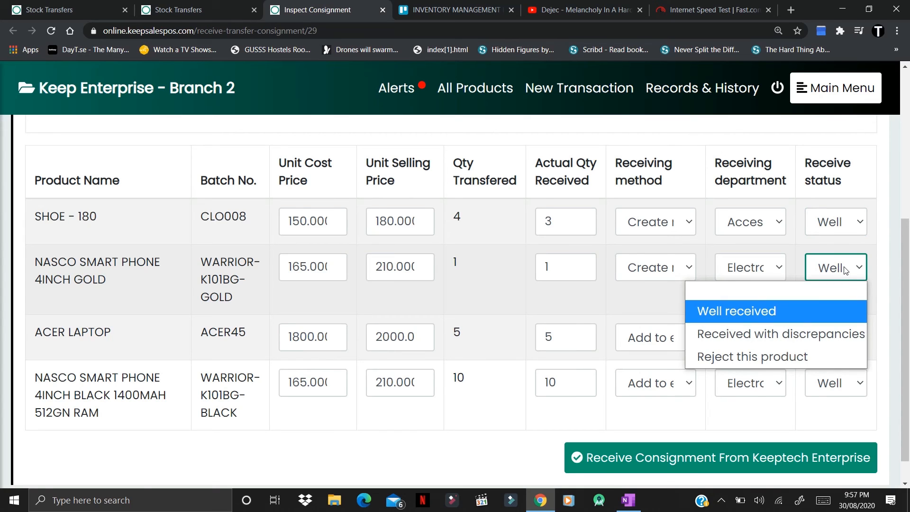
{"action": "left_click", "coordinate": [790, 312]}
{"action": "left_click", "coordinate": [836, 338]}
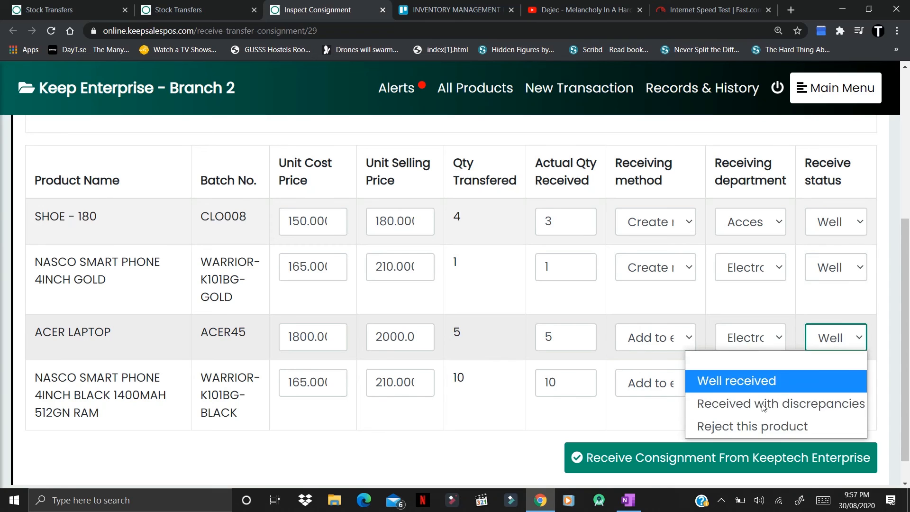
{"action": "left_click", "coordinate": [790, 403]}
{"action": "left_click", "coordinate": [831, 393]}
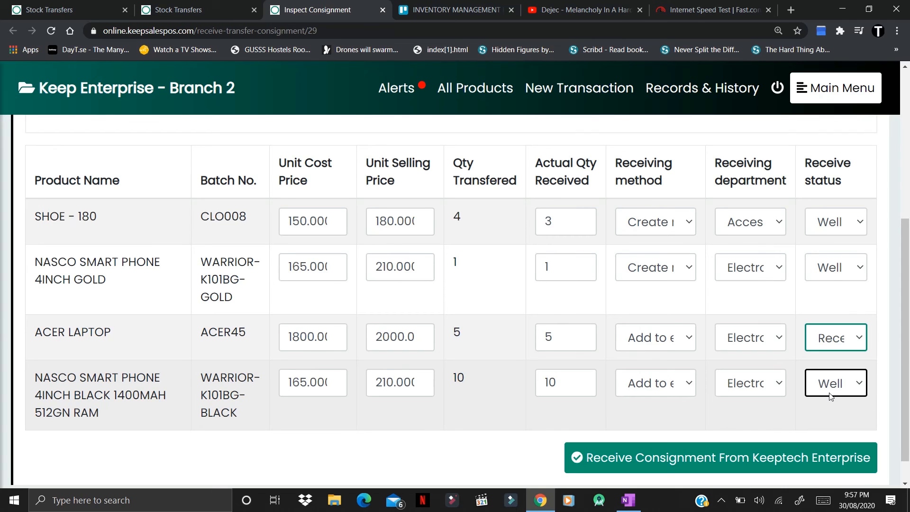
{"action": "left_click", "coordinate": [831, 397]}
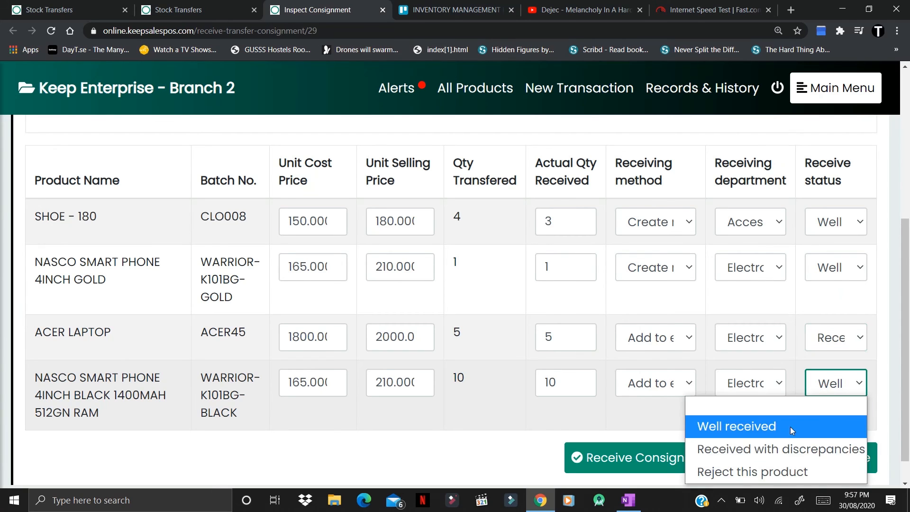
{"action": "left_click", "coordinate": [766, 471]}
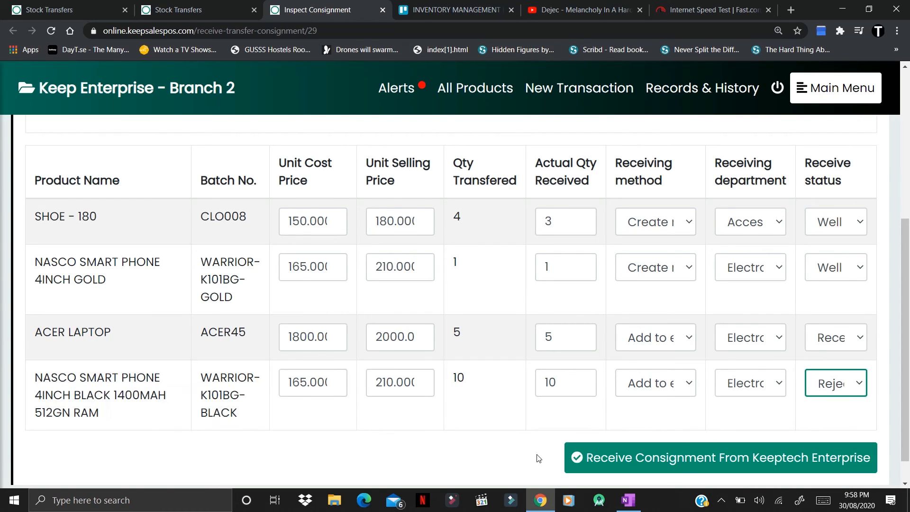
Step: Receive the consignment from Keeptech Enterprise into the Branch 2 inventory
{"action": "left_click", "coordinate": [720, 460]}
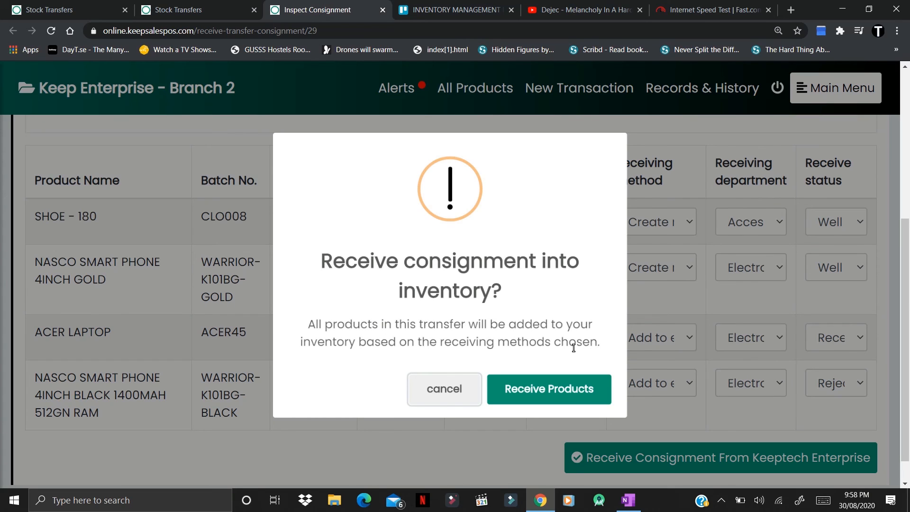
{"action": "left_click", "coordinate": [558, 388]}
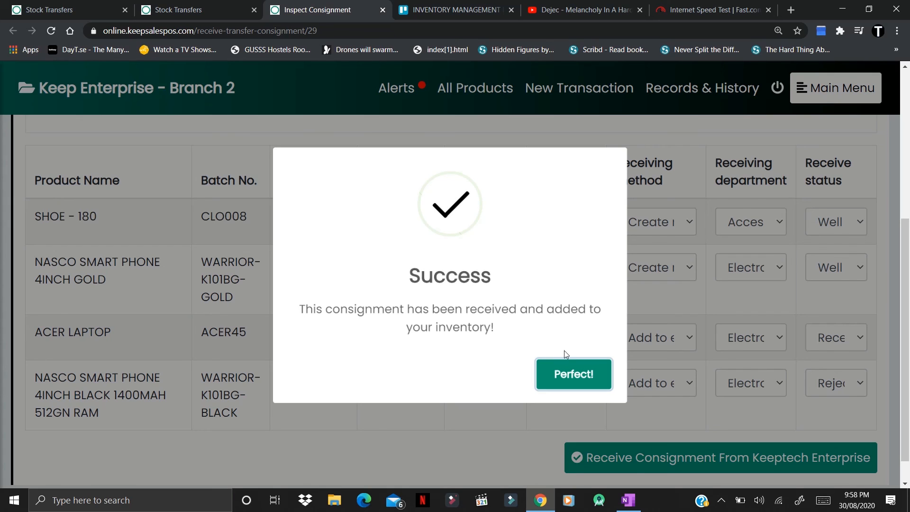
{"action": "left_click", "coordinate": [581, 387]}
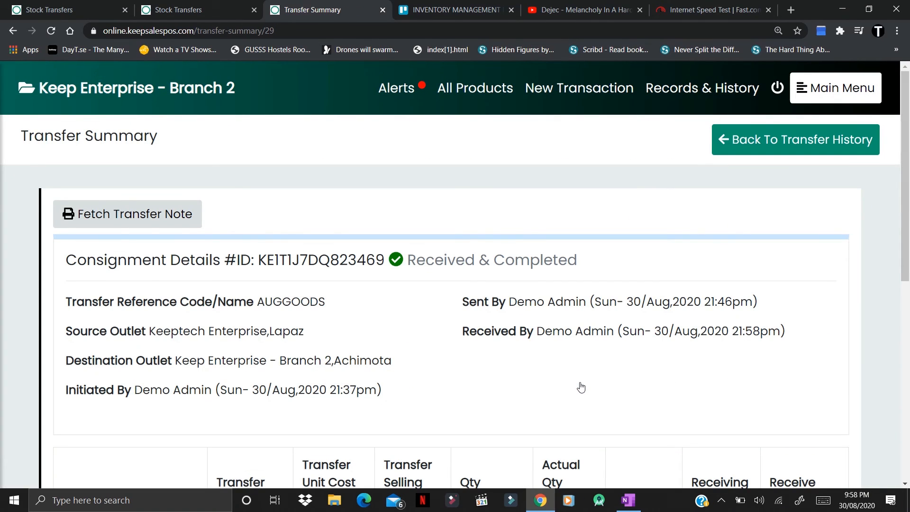
Step: Examine the AUGGOODS transfer summary, from the consignment details down to each product's transferred and received quantities, receiving method and receive status
{"action": "scroll", "coordinate": [454, 254], "scroll_direction": "down", "scroll_amount": 1}
{"action": "scroll", "coordinate": [455, 254], "scroll_direction": "up", "scroll_amount": 1}
{"action": "scroll", "coordinate": [454, 253], "scroll_direction": "down", "scroll_amount": 1}
{"action": "scroll", "coordinate": [454, 254], "scroll_direction": "up", "scroll_amount": 1}
{"action": "scroll", "coordinate": [454, 253], "scroll_direction": "down", "scroll_amount": 1}
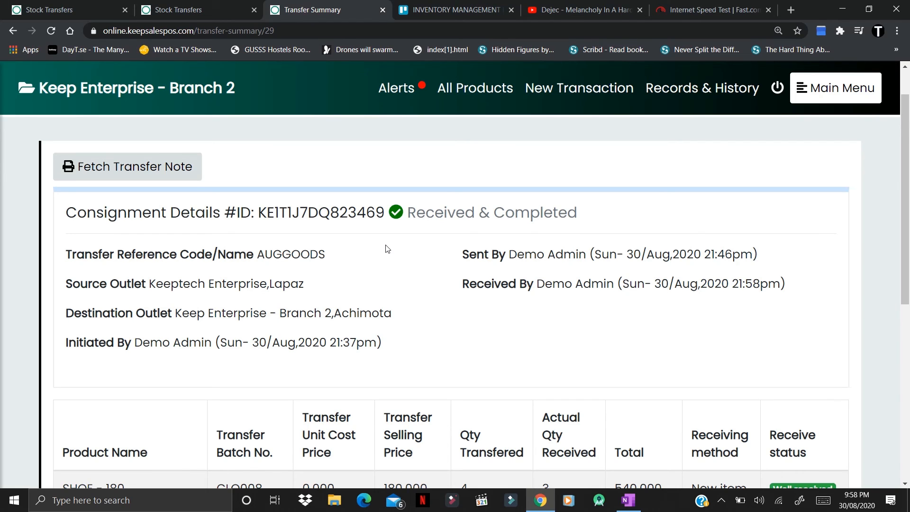
{"action": "scroll", "coordinate": [403, 242], "scroll_direction": "down", "scroll_amount": 2}
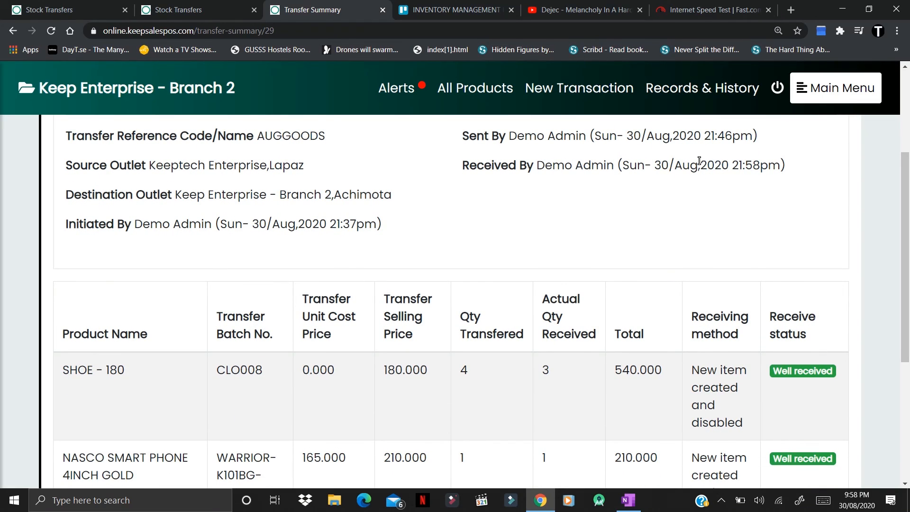
{"action": "scroll", "coordinate": [507, 200], "scroll_direction": "down", "scroll_amount": 4}
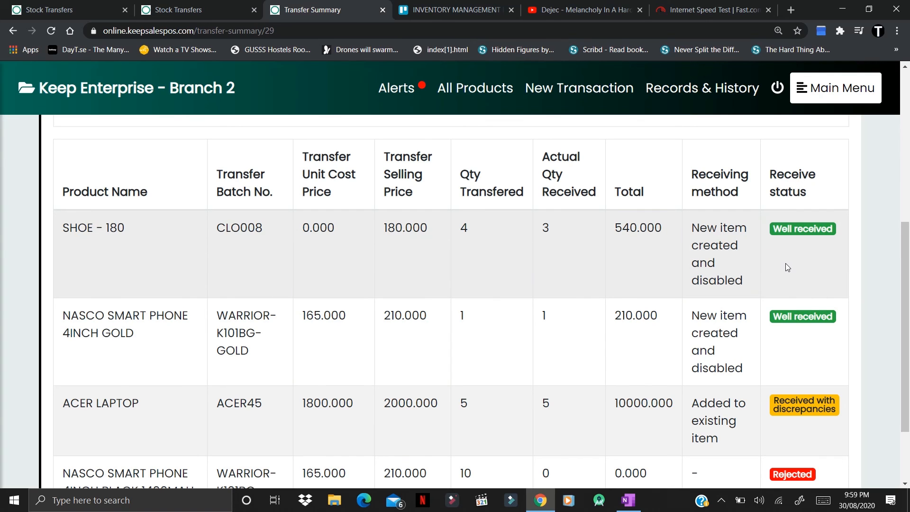
{"action": "scroll", "coordinate": [786, 263], "scroll_direction": "down", "scroll_amount": 2}
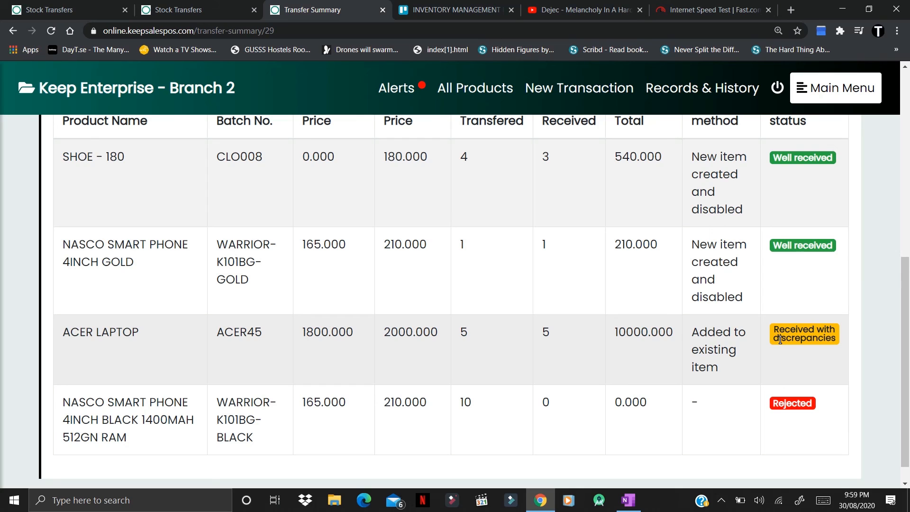
{"action": "scroll", "coordinate": [608, 358], "scroll_direction": "down", "scroll_amount": 1}
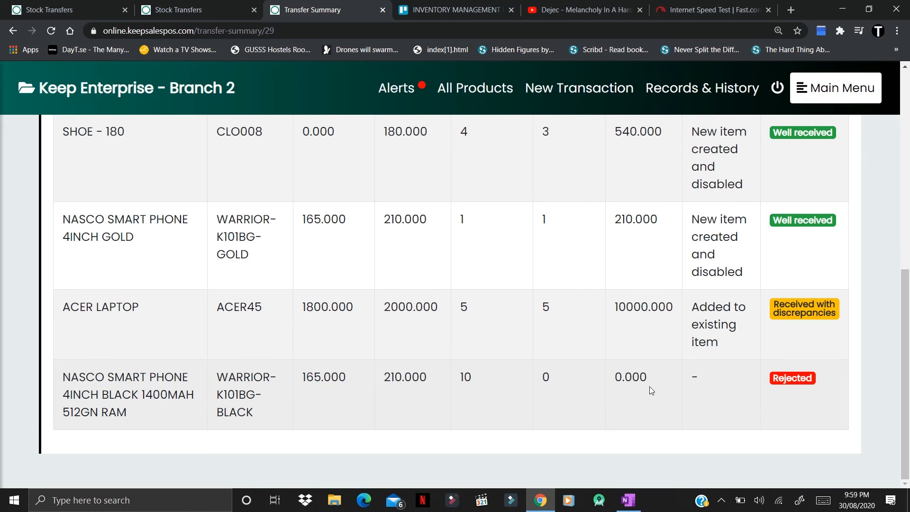
Step: Recheck the product rows of the completed transfer against the consignment's source, destination, sent and received details
{"action": "scroll", "coordinate": [641, 376], "scroll_direction": "up", "scroll_amount": 3}
{"action": "scroll", "coordinate": [643, 378], "scroll_direction": "down", "scroll_amount": 2}
{"action": "scroll", "coordinate": [643, 378], "scroll_direction": "down", "scroll_amount": 2}
{"action": "scroll", "coordinate": [642, 377], "scroll_direction": "up", "scroll_amount": 5}
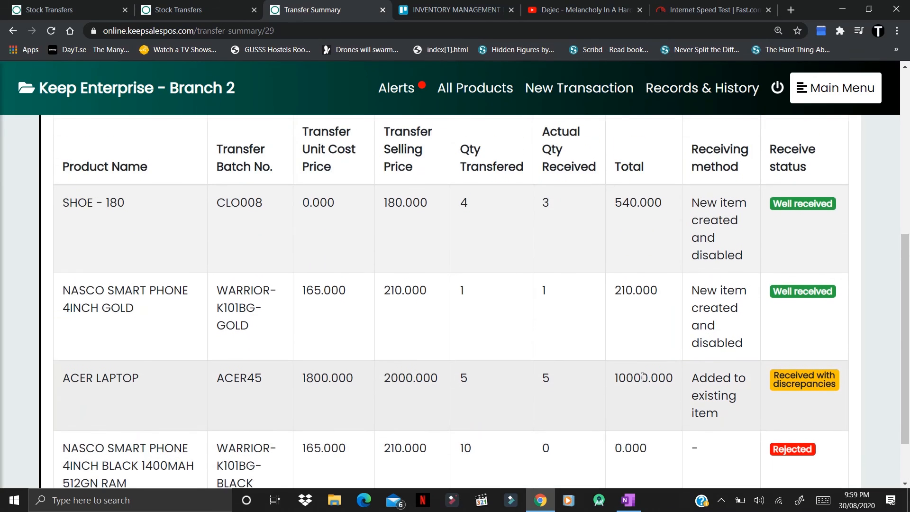
{"action": "scroll", "coordinate": [642, 377], "scroll_direction": "up", "scroll_amount": 3}
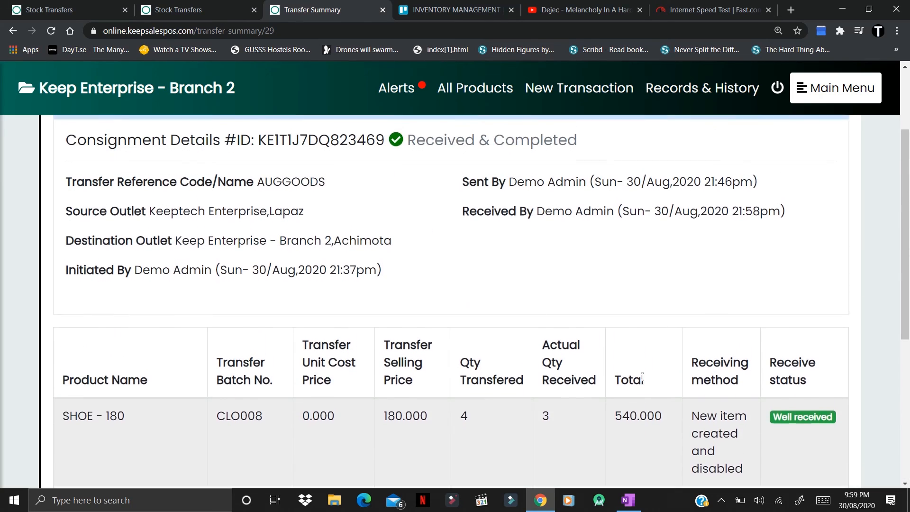
{"action": "scroll", "coordinate": [642, 377], "scroll_direction": "up", "scroll_amount": 1}
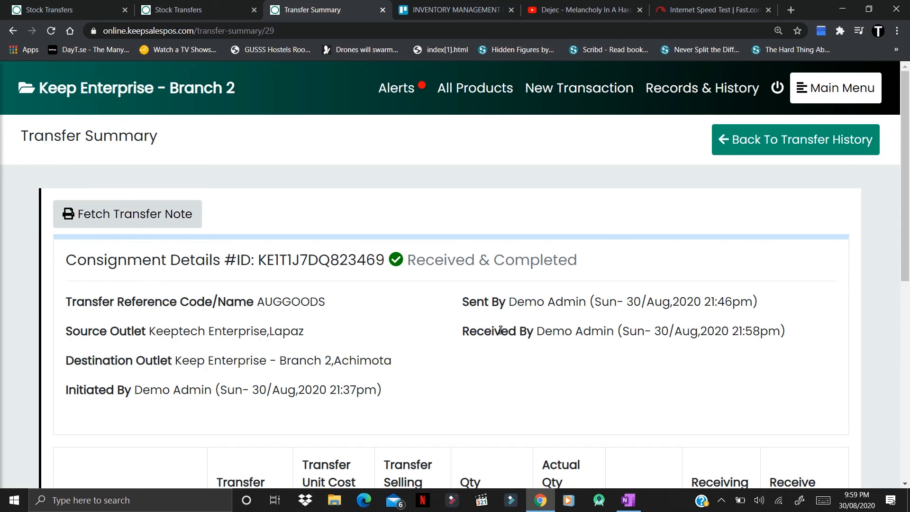
{"action": "scroll", "coordinate": [501, 330], "scroll_direction": "down", "scroll_amount": 1}
{"action": "scroll", "coordinate": [500, 330], "scroll_direction": "down", "scroll_amount": 2}
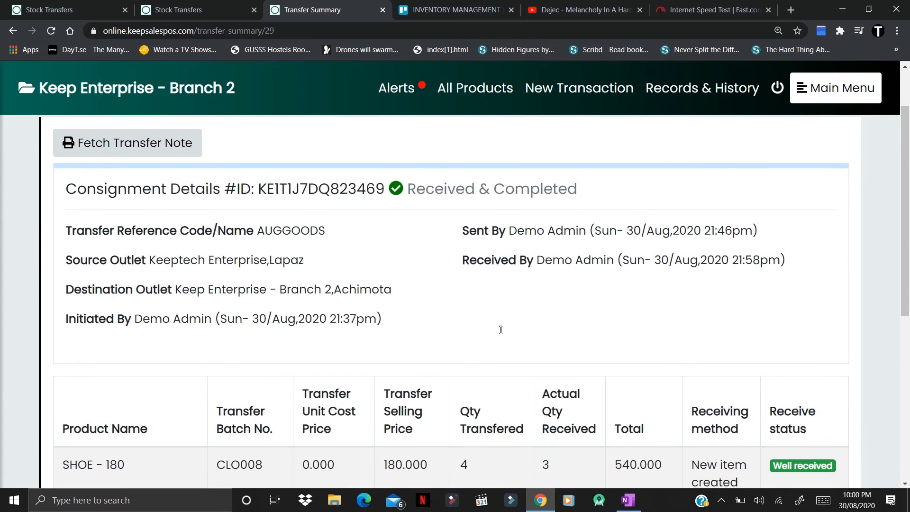
{"action": "scroll", "coordinate": [501, 330], "scroll_direction": "down", "scroll_amount": 5}
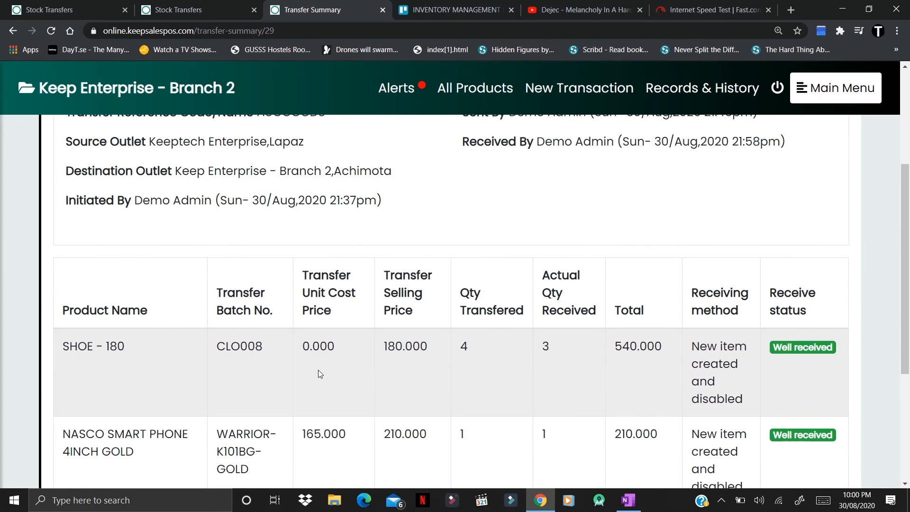
{"action": "scroll", "coordinate": [318, 369], "scroll_direction": "down", "scroll_amount": 1}
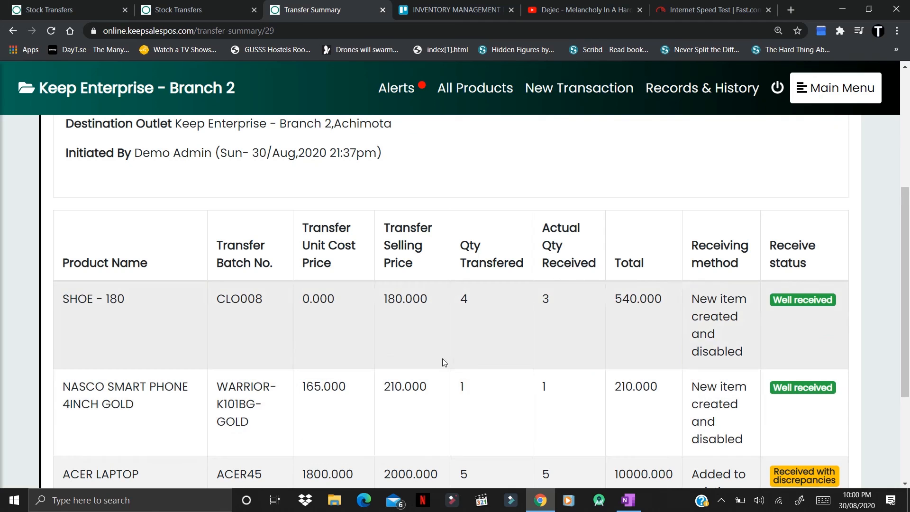
{"action": "scroll", "coordinate": [448, 382], "scroll_direction": "down", "scroll_amount": 1}
{"action": "scroll", "coordinate": [447, 382], "scroll_direction": "down", "scroll_amount": 2}
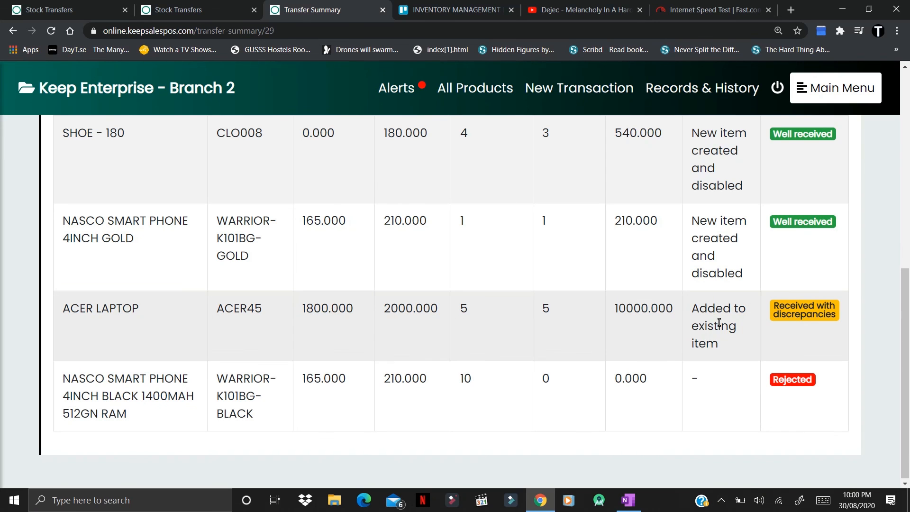
{"action": "scroll", "coordinate": [720, 320], "scroll_direction": "up", "scroll_amount": 8}
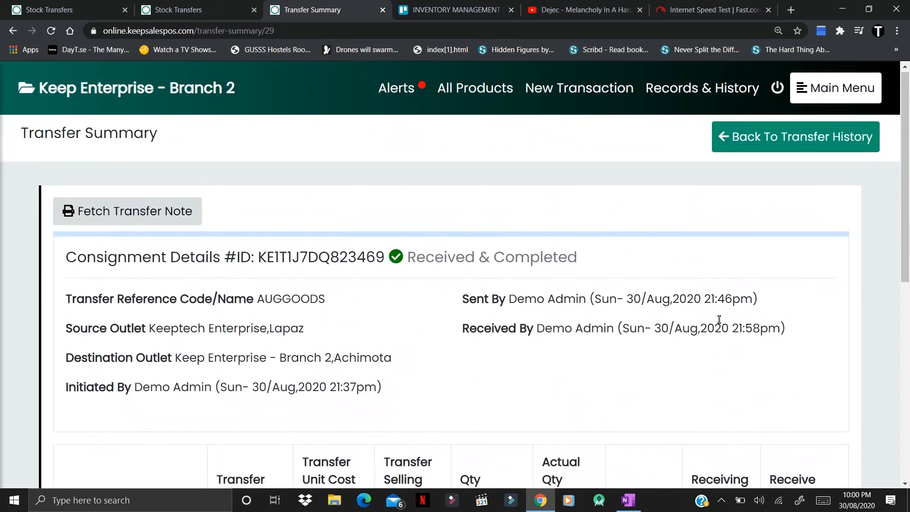
Step: Open the list of all products in Branch 2 and search it for "shoe"
{"action": "left_click", "coordinate": [482, 88]}
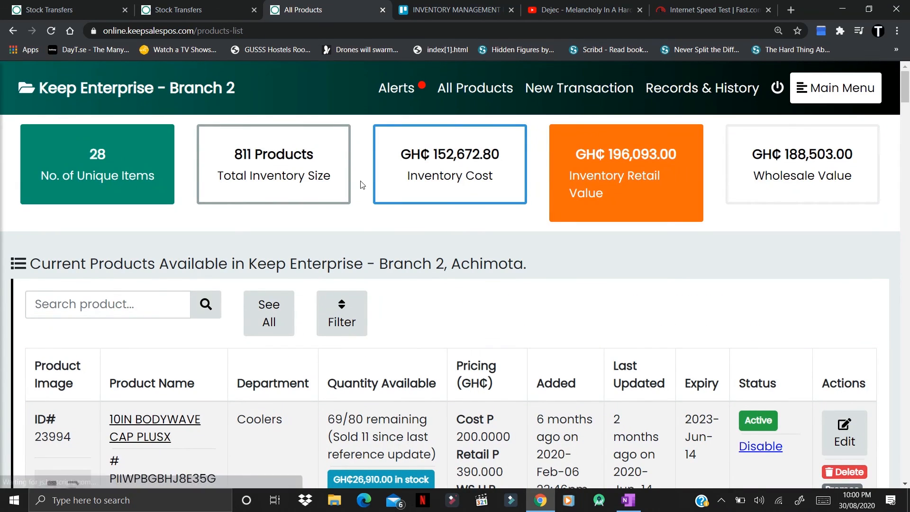
{"action": "left_click", "coordinate": [116, 304]}
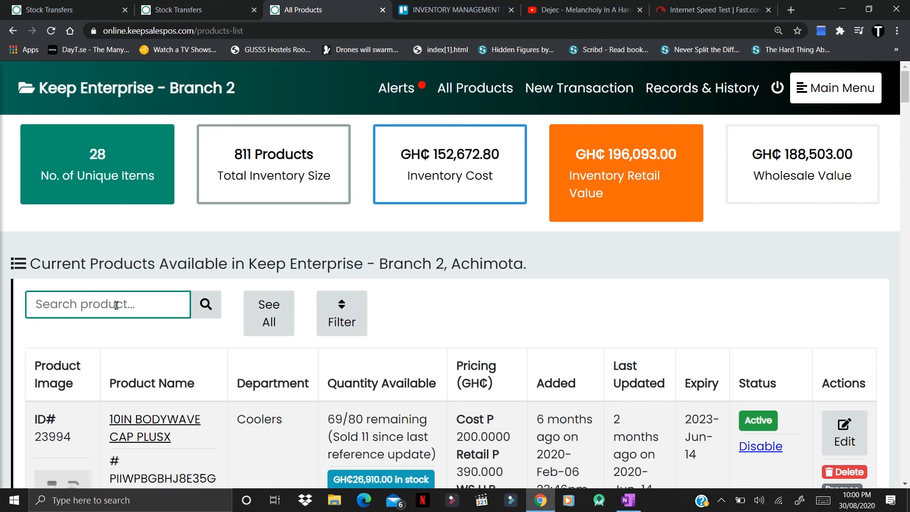
{"action": "type", "text": "shoe"}
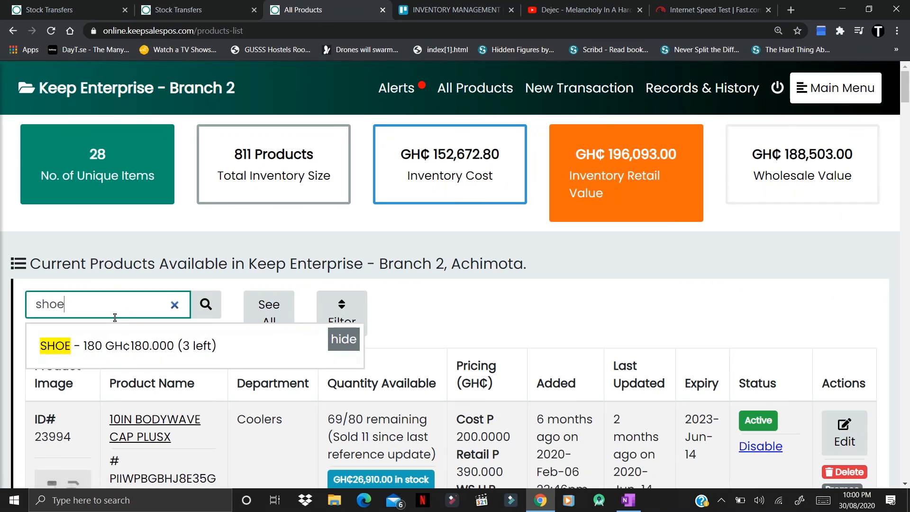
Step: Search the Branch 2 products for "nasco" to check the phones' stock, and clear the search
{"action": "key", "text": "BackSpace"}
{"action": "key", "text": "BackSpace"}
{"action": "key", "text": "BackSpace"}
{"action": "key", "text": "BackSpace"}
{"action": "type", "text": "nasco"}
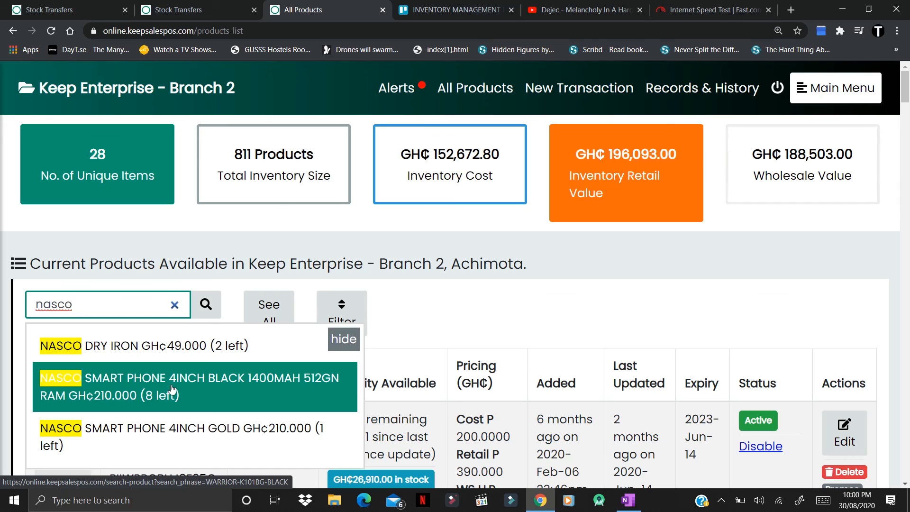
{"action": "key", "text": "BackSpace"}
{"action": "key", "text": "BackSpace"}
{"action": "key", "text": "BackSpace"}
{"action": "key", "text": "BackSpace"}
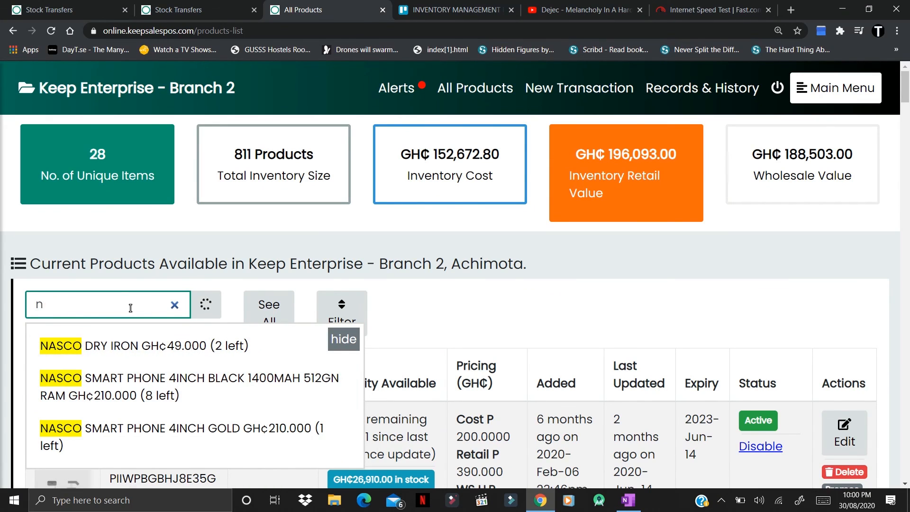
{"action": "key", "text": "BackSpace"}
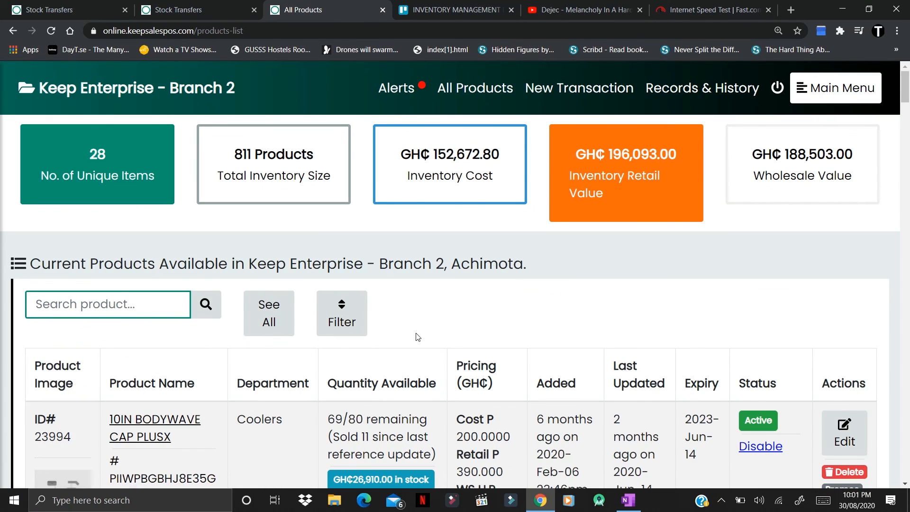